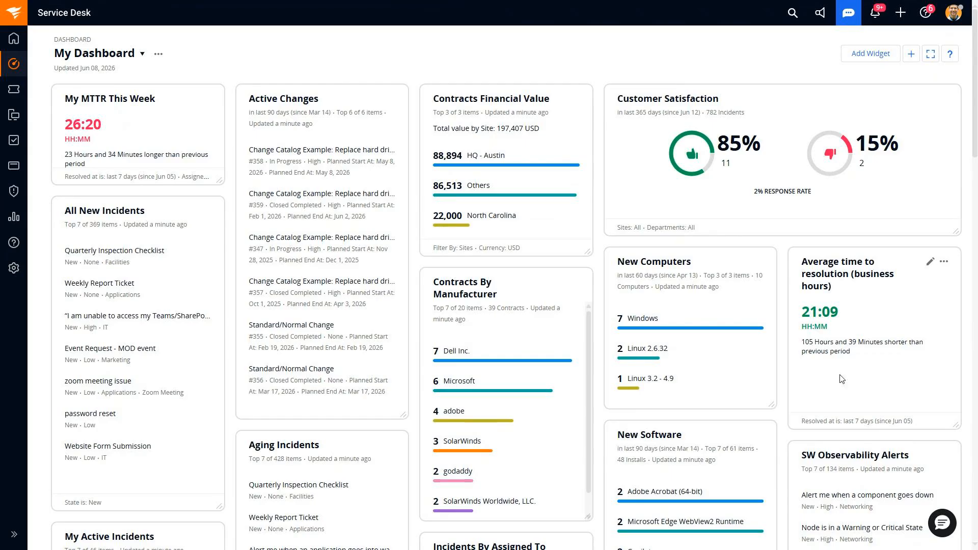
# Step: Open the Service Desk custom fields in Setup and look through the list of existing fields
pyautogui.click(14, 268)
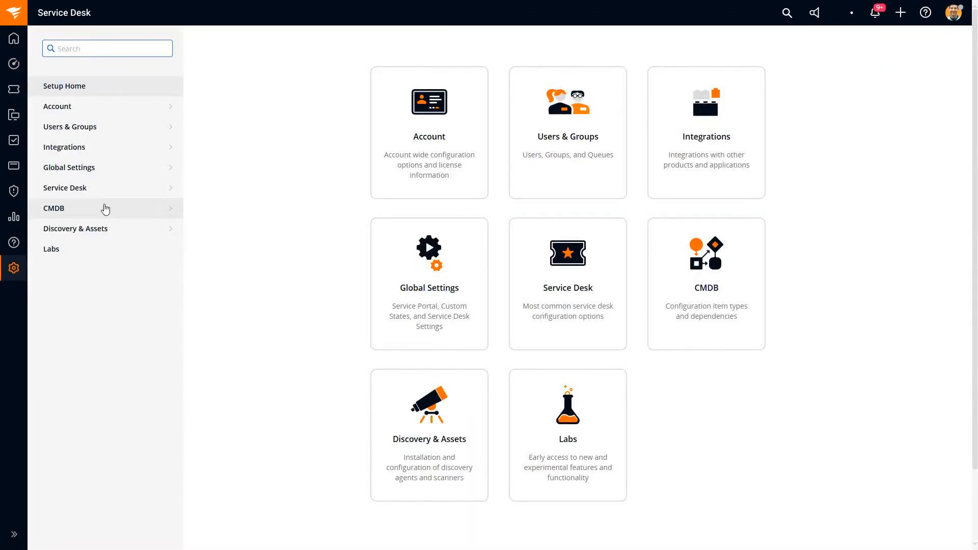
pyautogui.click(109, 188)
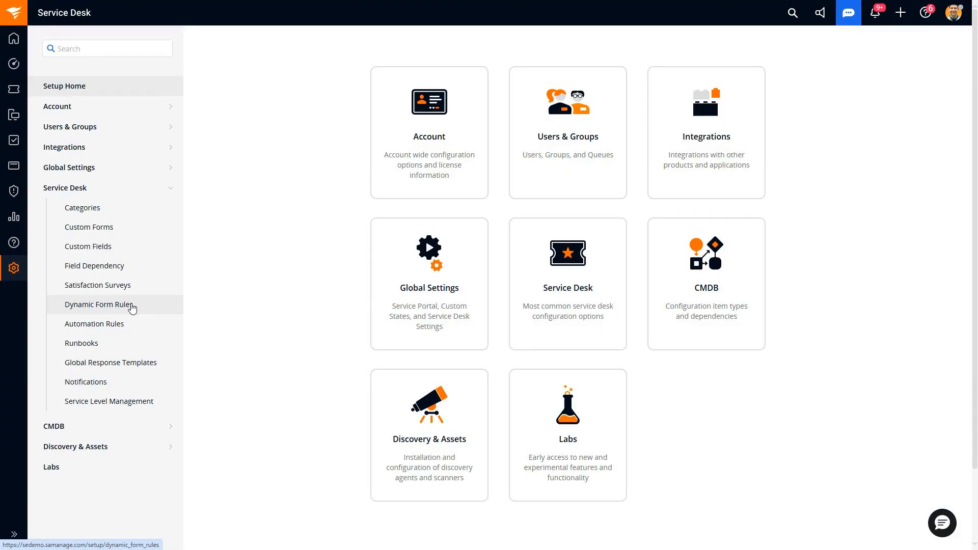
pyautogui.click(112, 246)
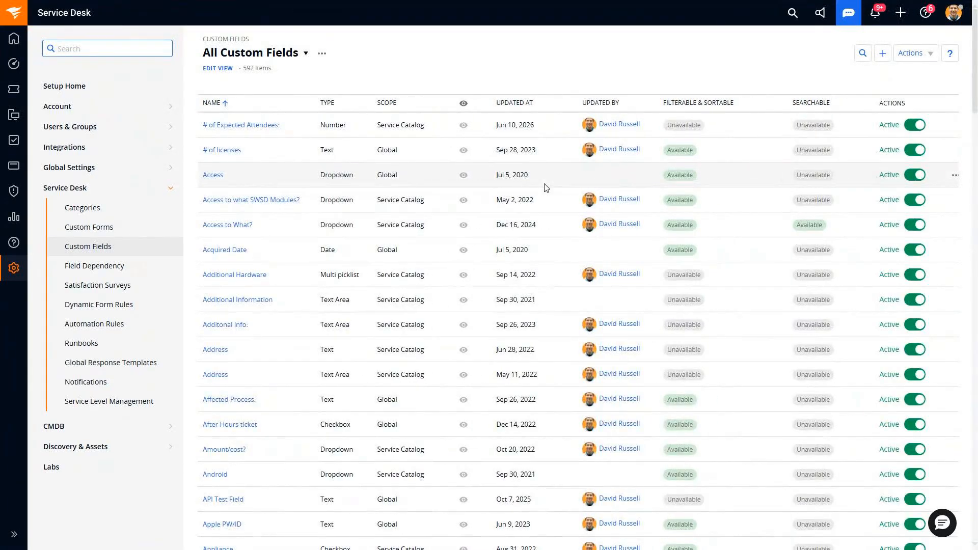
pyautogui.scroll(-3, 339, 257)
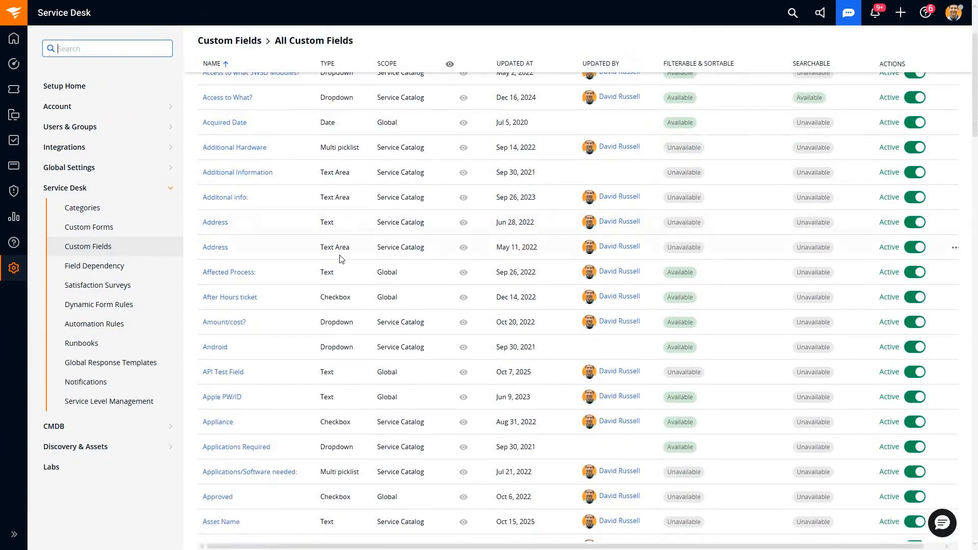
pyautogui.scroll(-6, 341, 259)
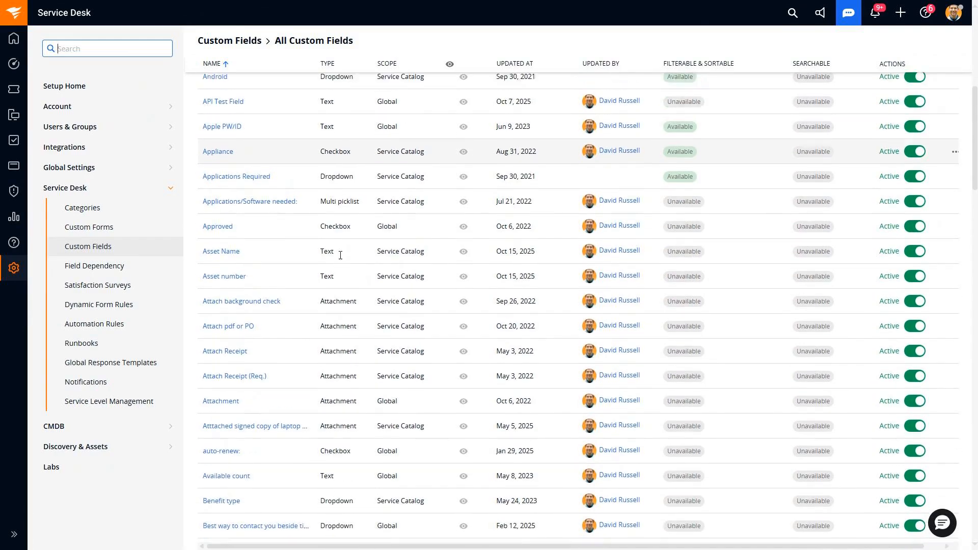
pyautogui.scroll(9, 340, 255)
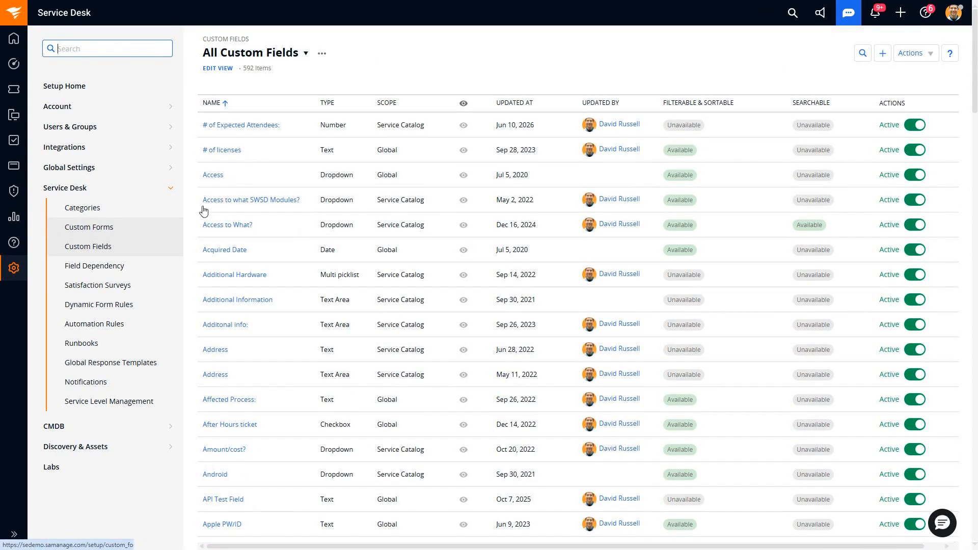
# Step: Review the field types and scopes offered for a new custom field, closing the form without saving
pyautogui.click(883, 54)
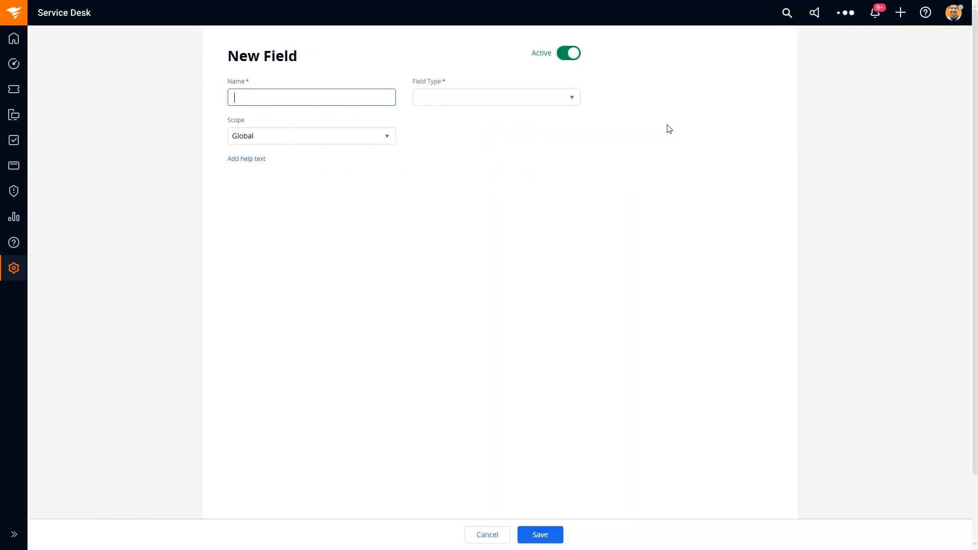
pyautogui.click(470, 102)
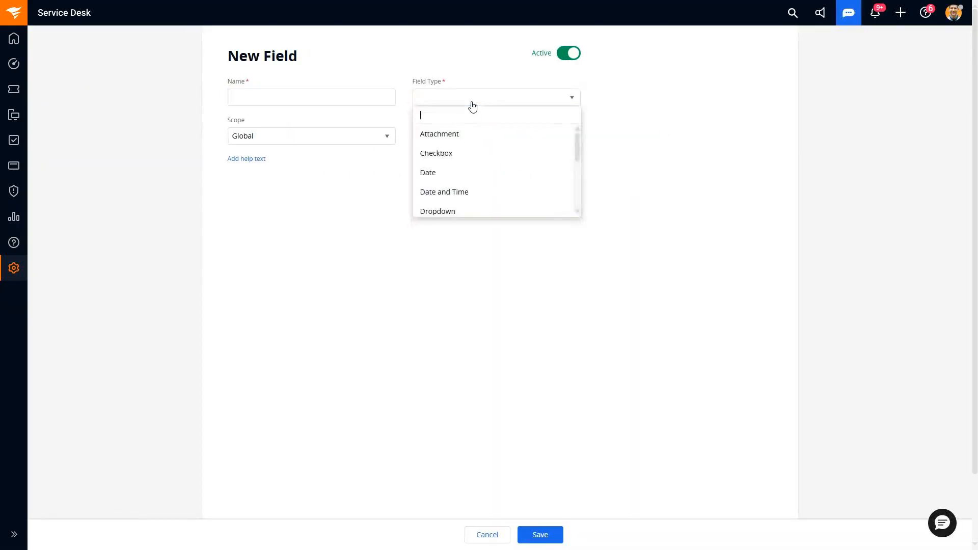
pyautogui.scroll(-3, 478, 195)
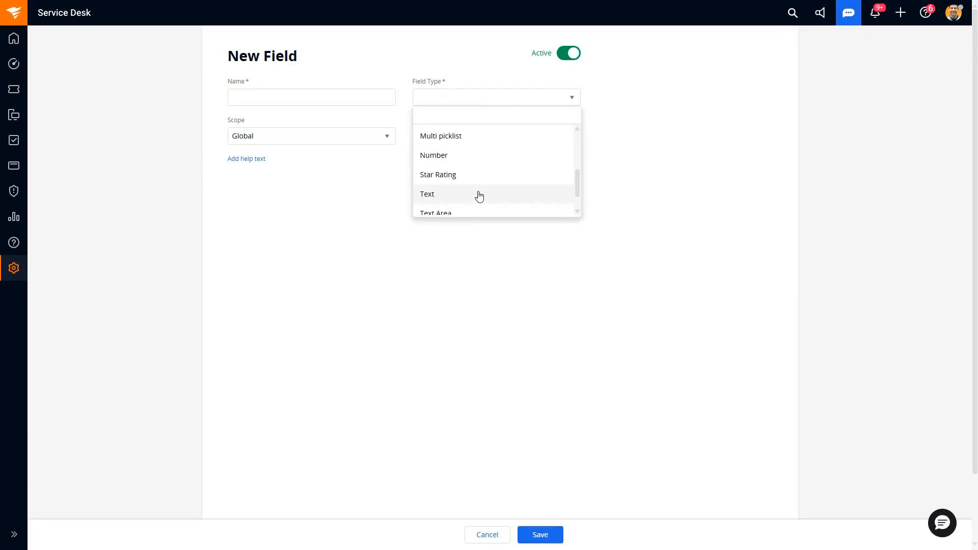
pyautogui.click(355, 198)
pyautogui.click(346, 133)
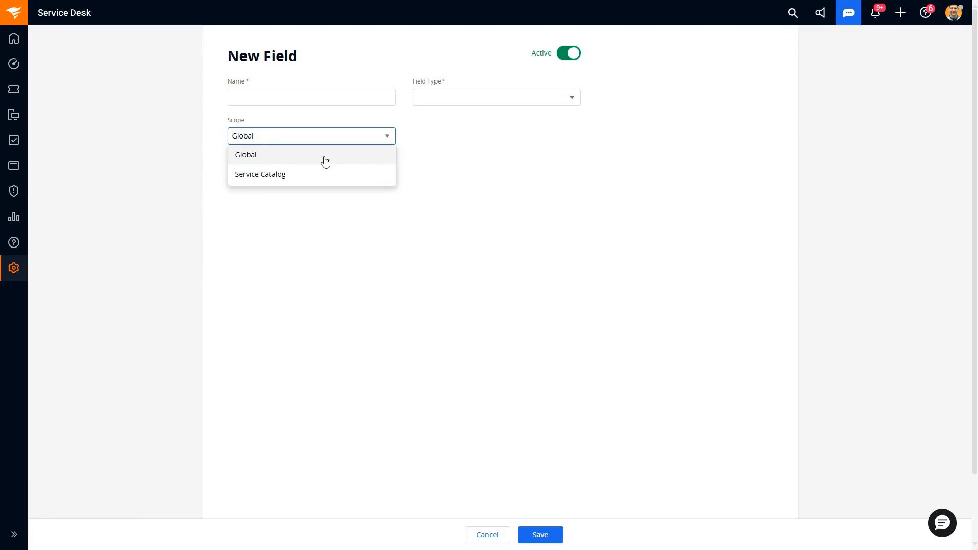
pyautogui.click(497, 534)
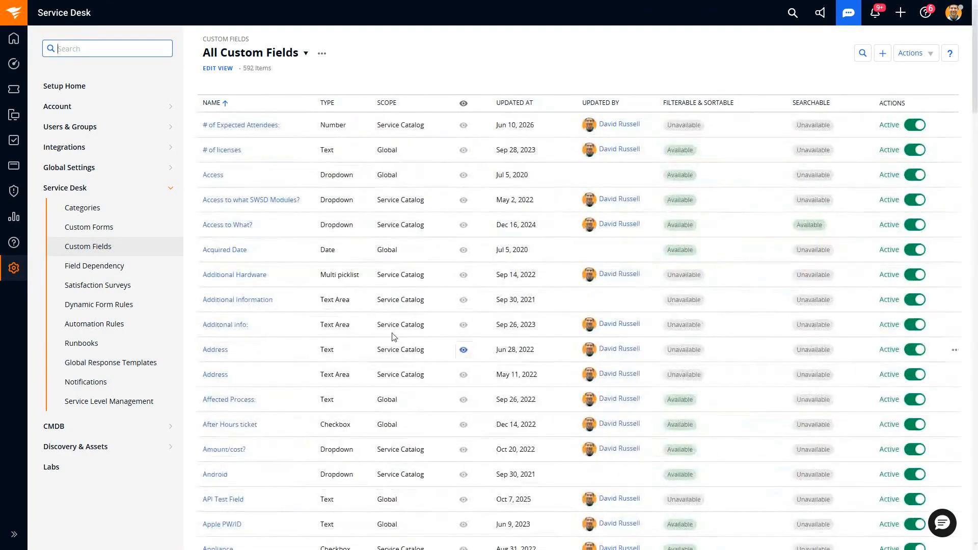
# Step: Start a new form from the Service Desk custom forms list
pyautogui.click(118, 233)
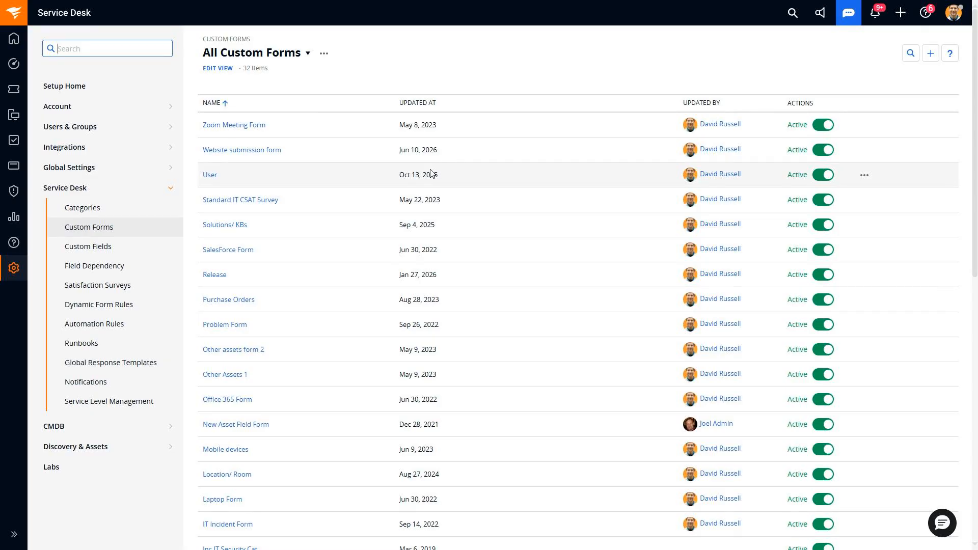
pyautogui.click(931, 55)
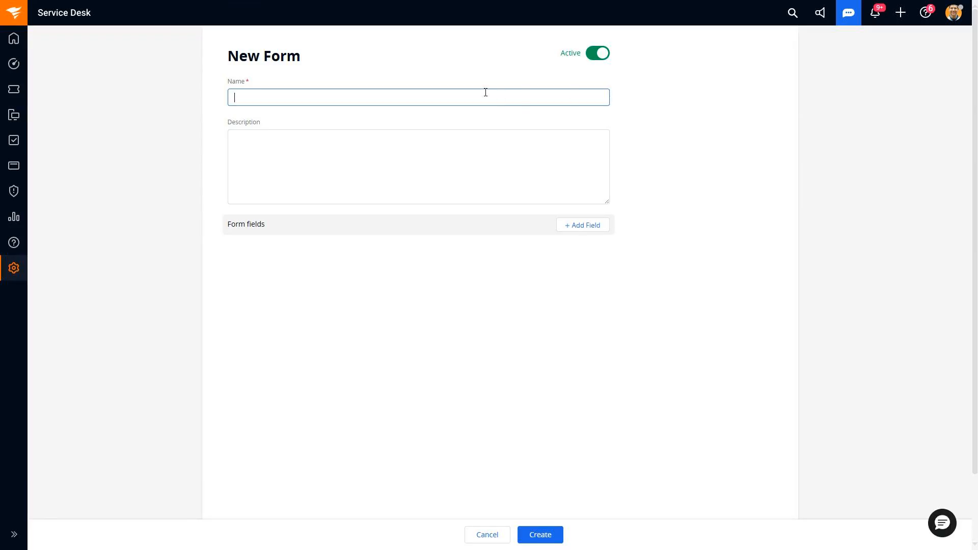
pyautogui.write('LAp')
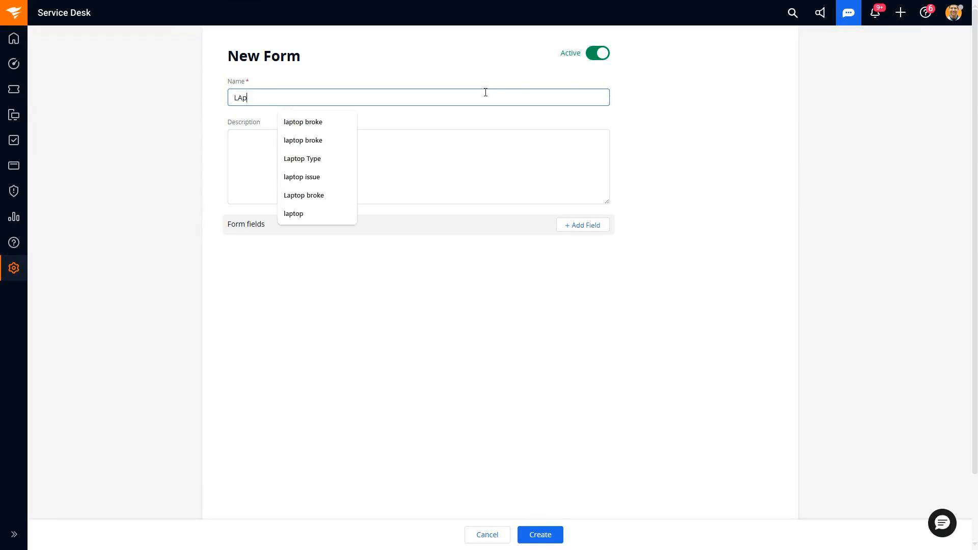
pyautogui.press('BackSpace')
pyautogui.press('BackSpace')
pyautogui.press('BackSpace')
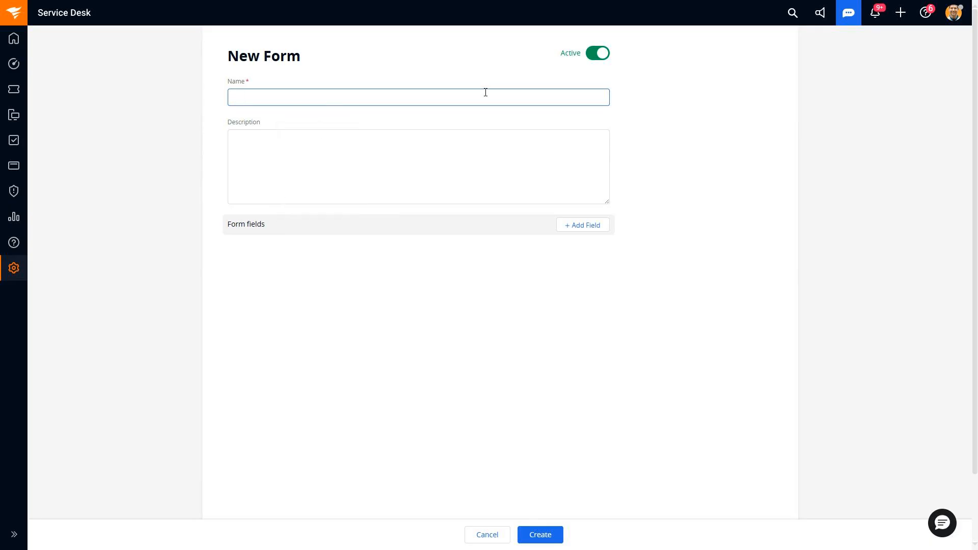
# Step: Name the new form "Software problem tickets"
pyautogui.write('SOftware')
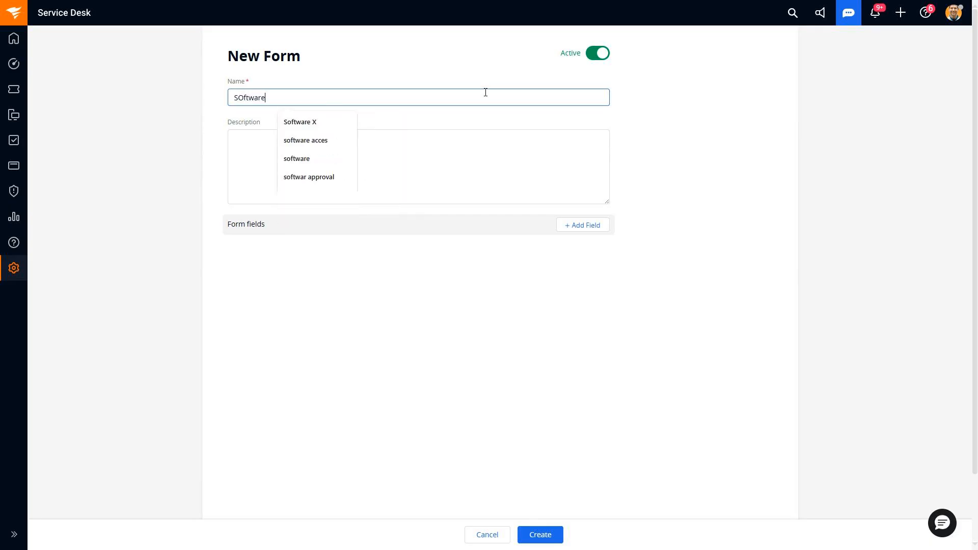
pyautogui.write(' problems')
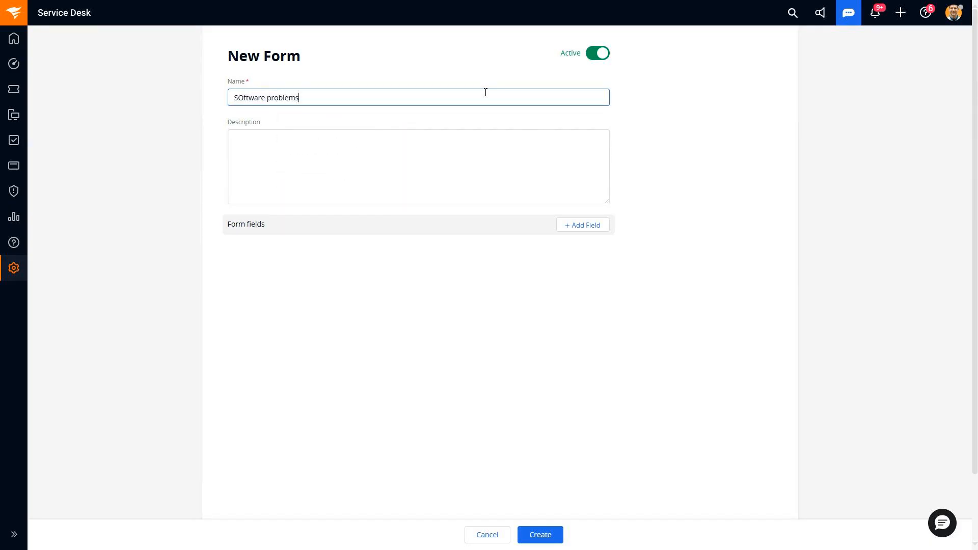
pyautogui.press('BackSpace')
pyautogui.write(' tickets')
pyautogui.click(240, 100)
pyautogui.press('BackSpace')
pyautogui.write('o')
# Step: Look through the existing fields for the form, and start a new field named "Software Name"
pyautogui.click(581, 226)
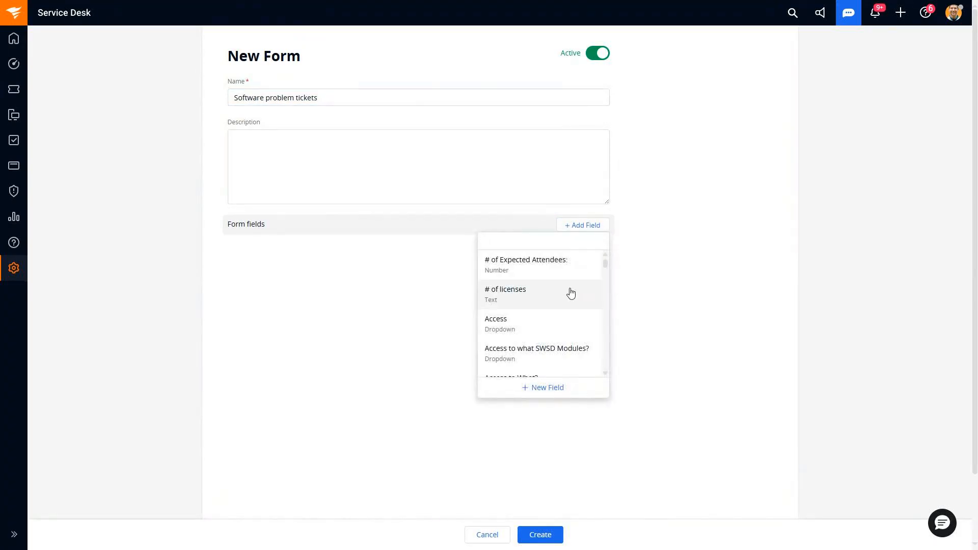
pyautogui.scroll(-1, 571, 293)
pyautogui.scroll(-8, 571, 292)
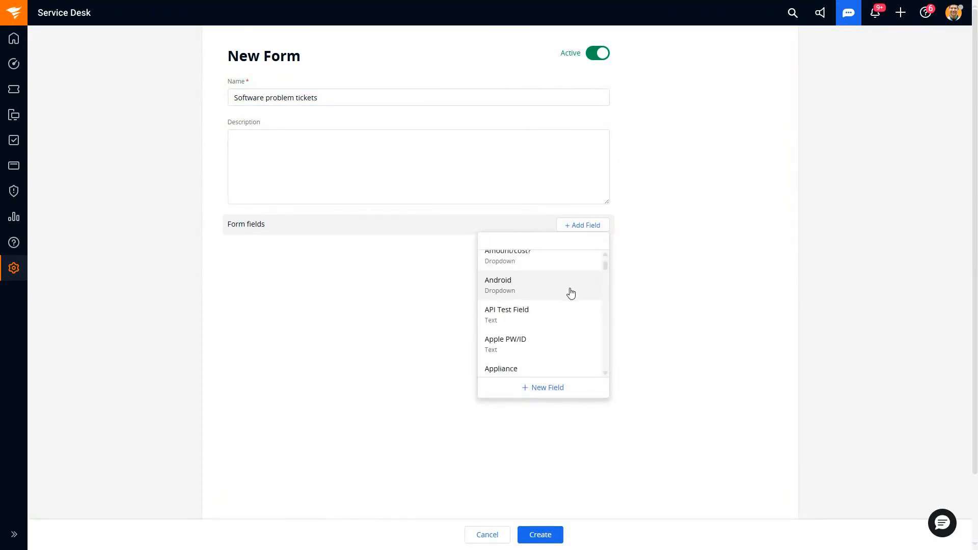
pyautogui.scroll(-3, 568, 292)
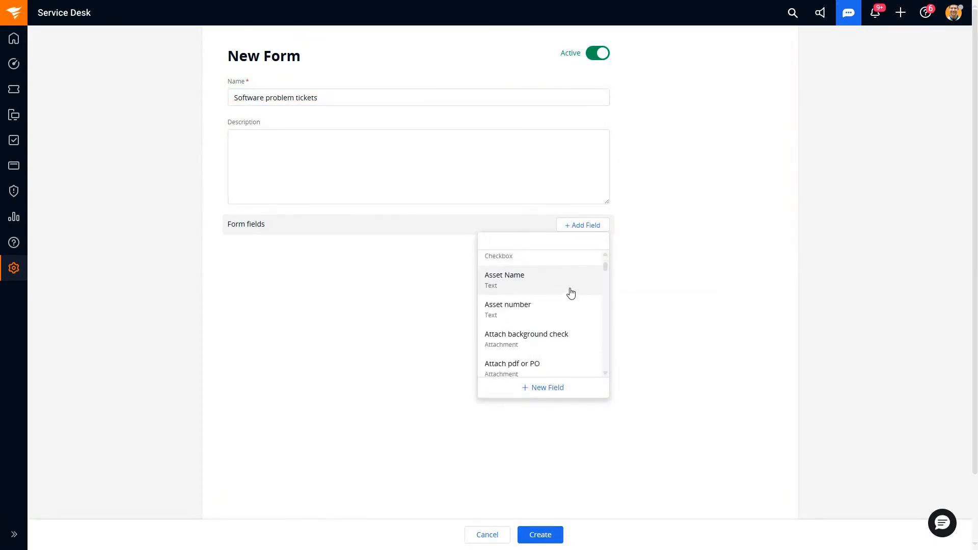
pyautogui.click(545, 390)
pyautogui.write('Softw')
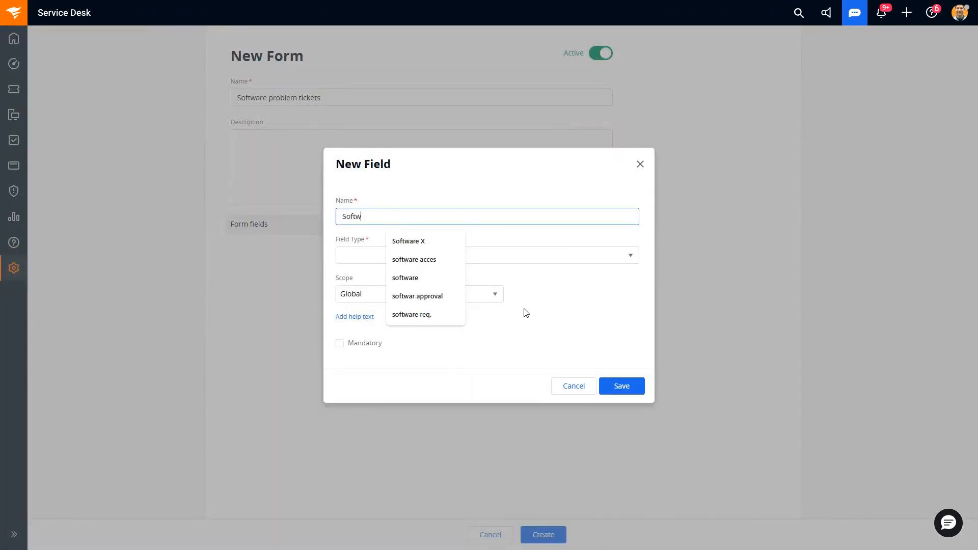
pyautogui.write('are Name')
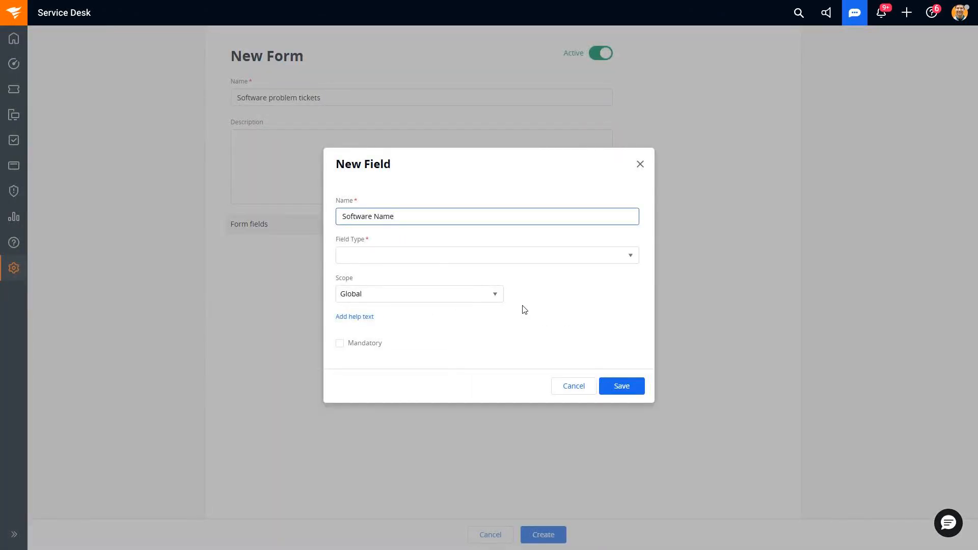
# Step: Set the Software Name field's type to Text and save it to the form
pyautogui.click(494, 255)
pyautogui.scroll(-1, 470, 318)
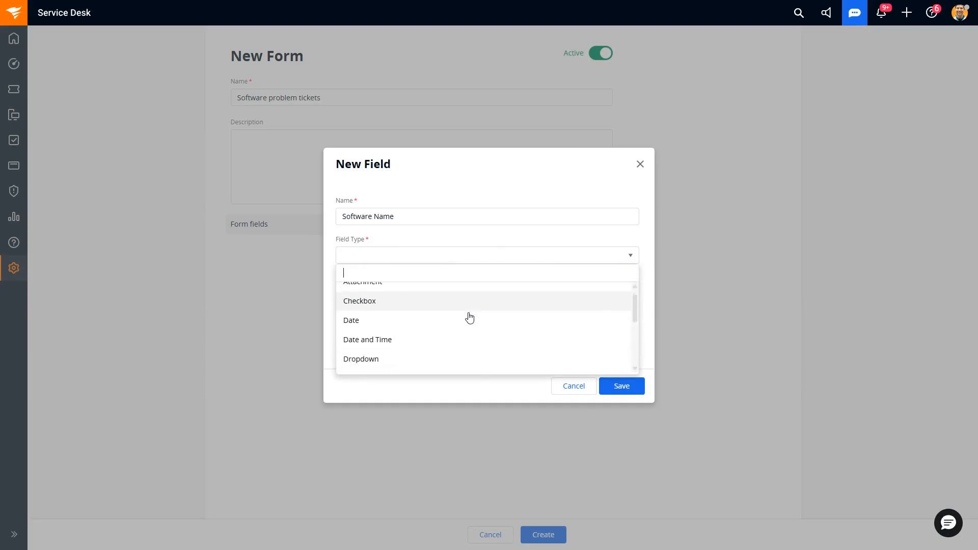
pyautogui.scroll(1, 470, 318)
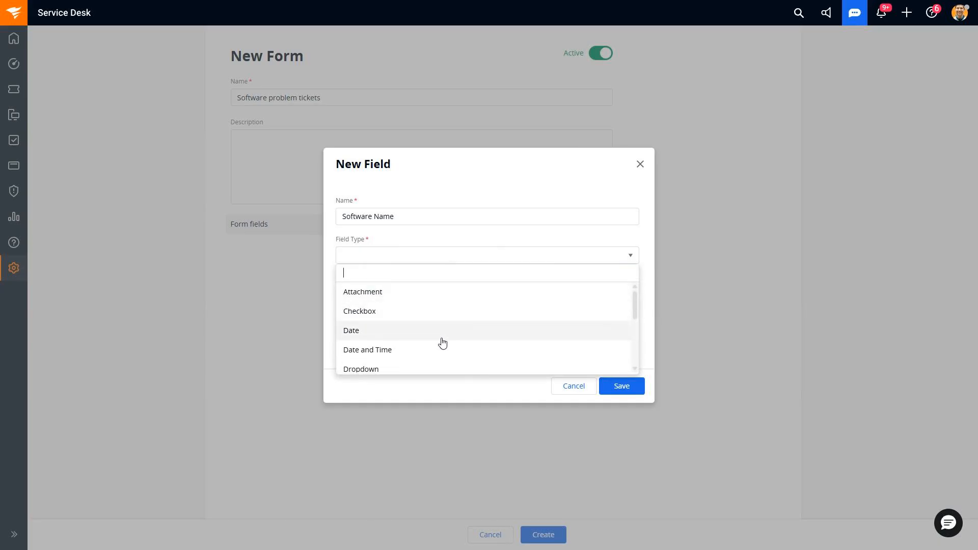
pyautogui.scroll(-2, 442, 343)
pyautogui.scroll(-1, 438, 341)
pyautogui.click(400, 325)
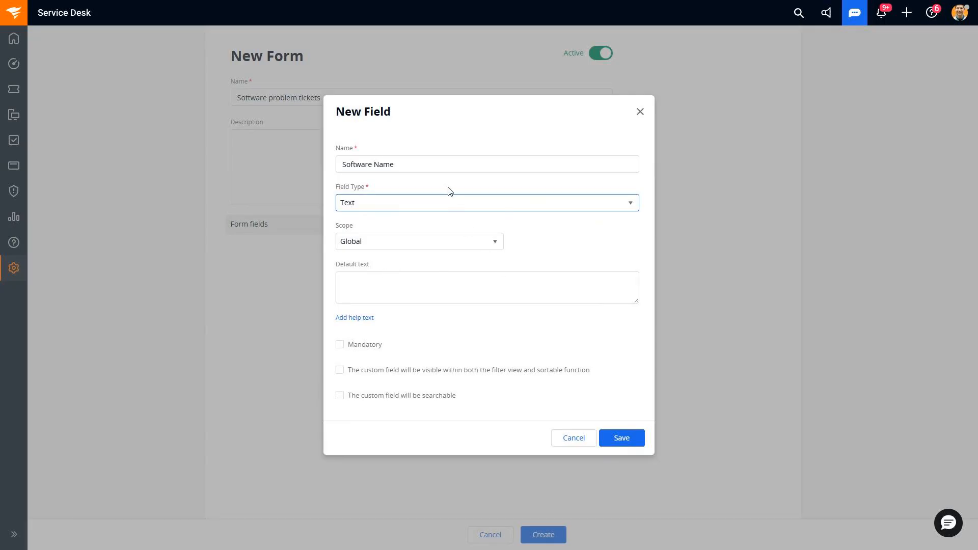
pyautogui.click(626, 438)
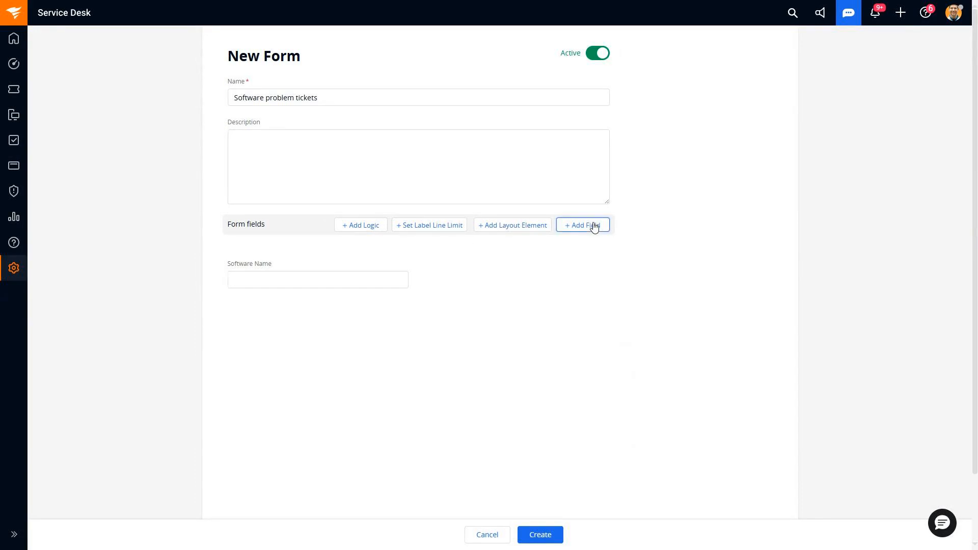
# Step: Find the existing Date field by searching for "date" and add it to the form
pyautogui.click(591, 225)
pyautogui.write('date')
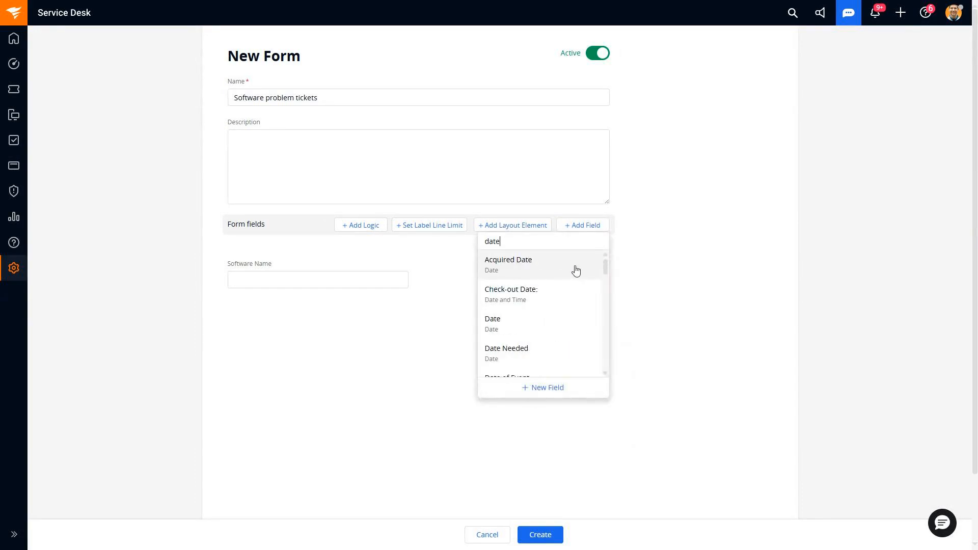
pyautogui.doubleClick(564, 329)
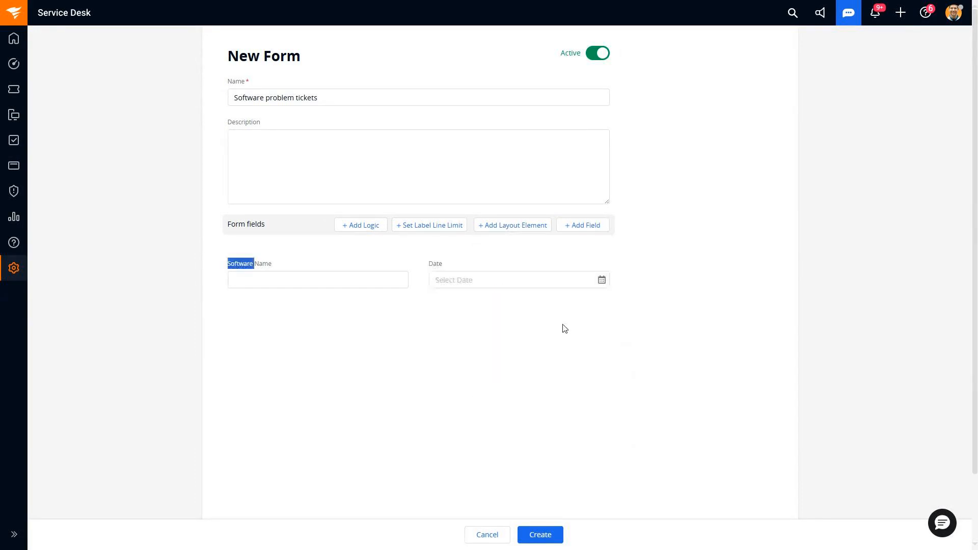
# Step: Start another new form field named "what module of the software" with the Dropdown field type
pyautogui.click(589, 228)
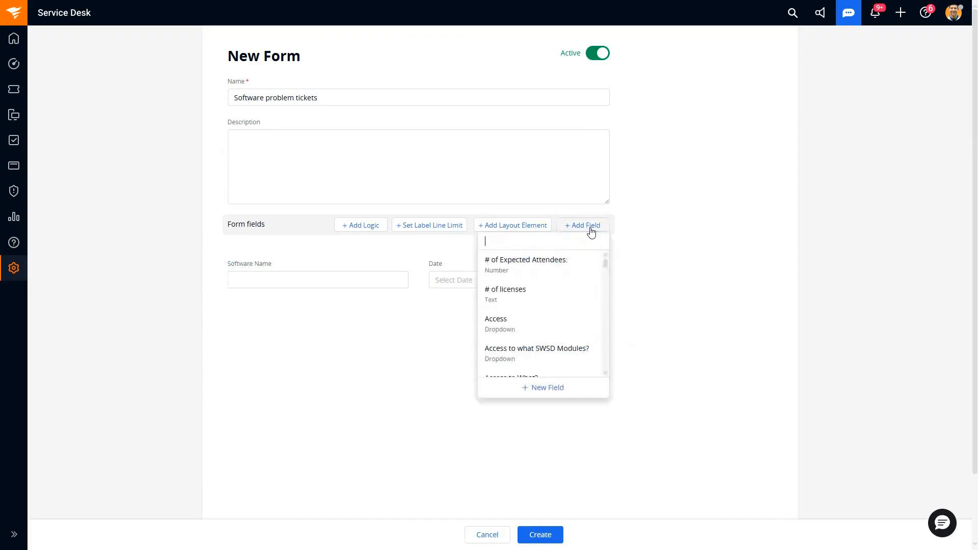
pyautogui.click(561, 393)
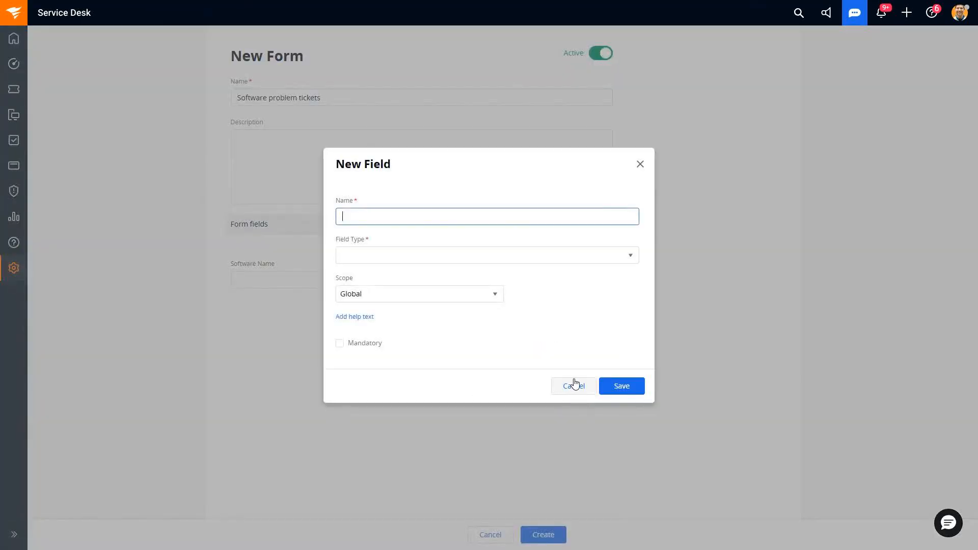
pyautogui.write('what module of the software')
pyautogui.click(497, 253)
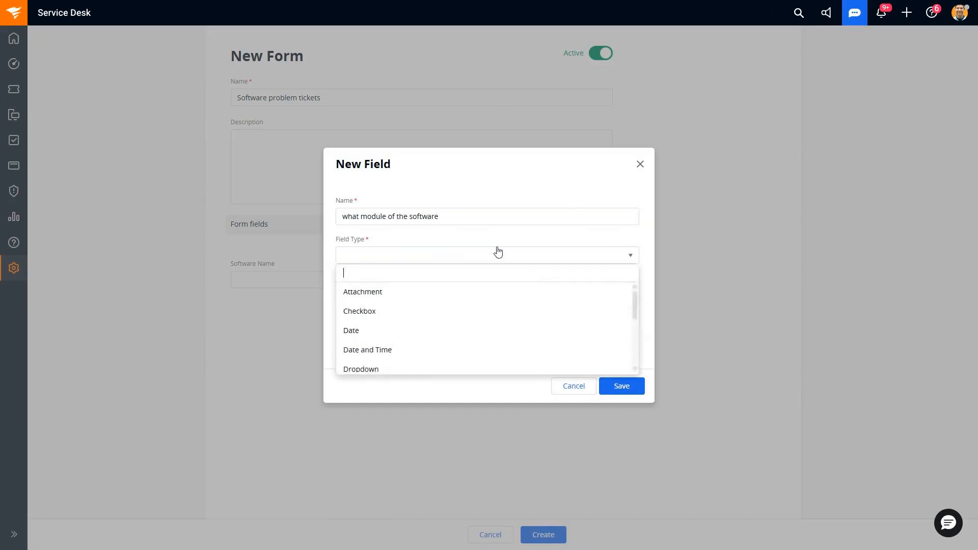
pyautogui.scroll(-3, 439, 350)
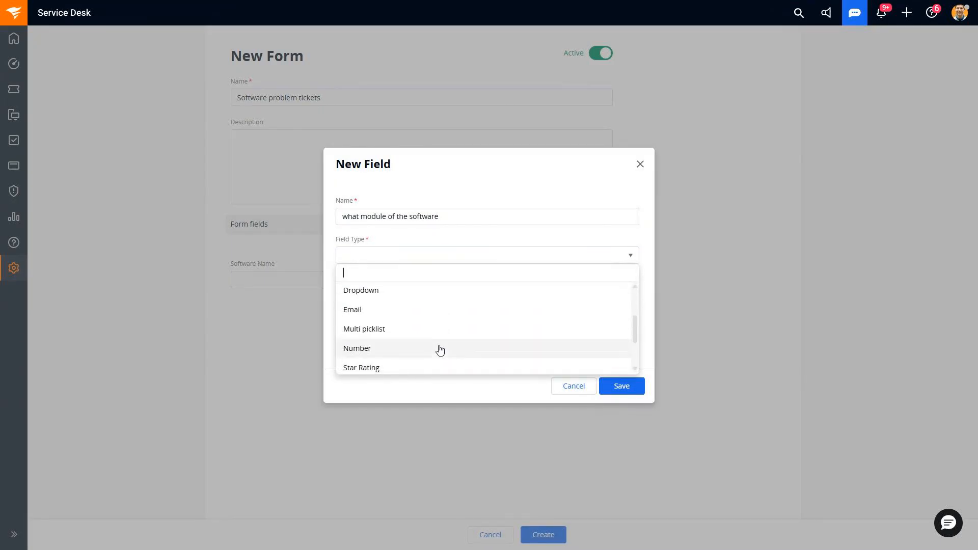
pyautogui.scroll(-3, 419, 334)
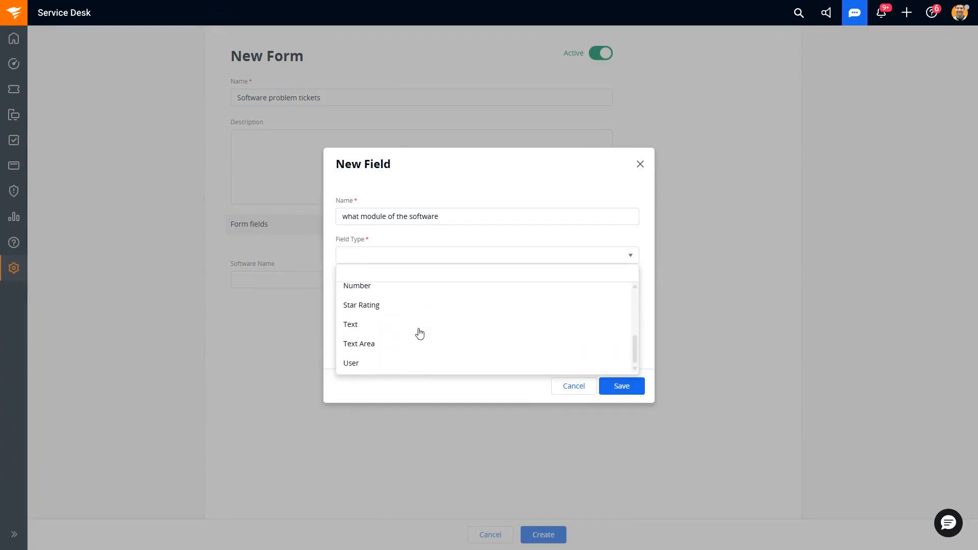
pyautogui.scroll(3, 418, 333)
pyautogui.click(406, 301)
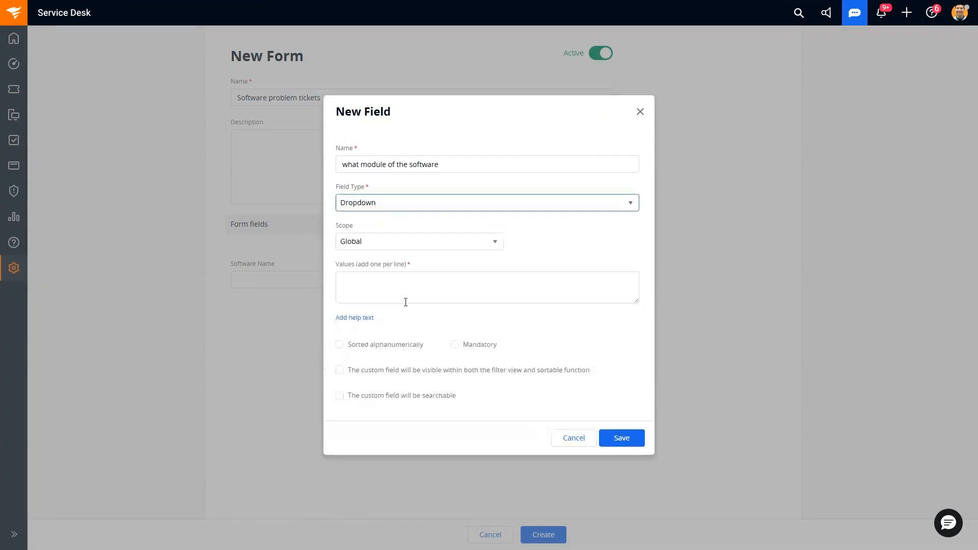
# Step: Enter A, B and C as the dropdown values of the "what module of the software" field and save it to the form
pyautogui.click(404, 296)
pyautogui.write('A')
pyautogui.press('Return')
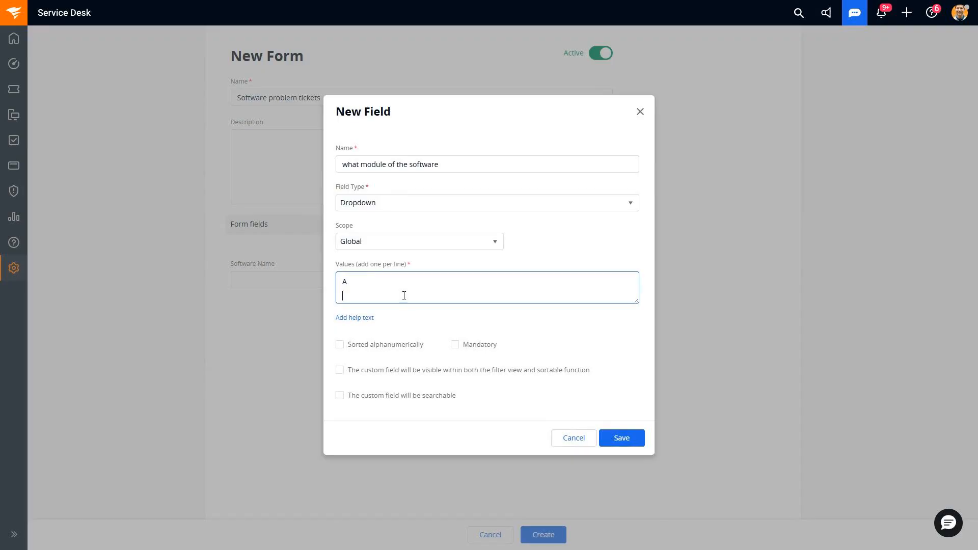
pyautogui.write('B')
pyautogui.press('Return')
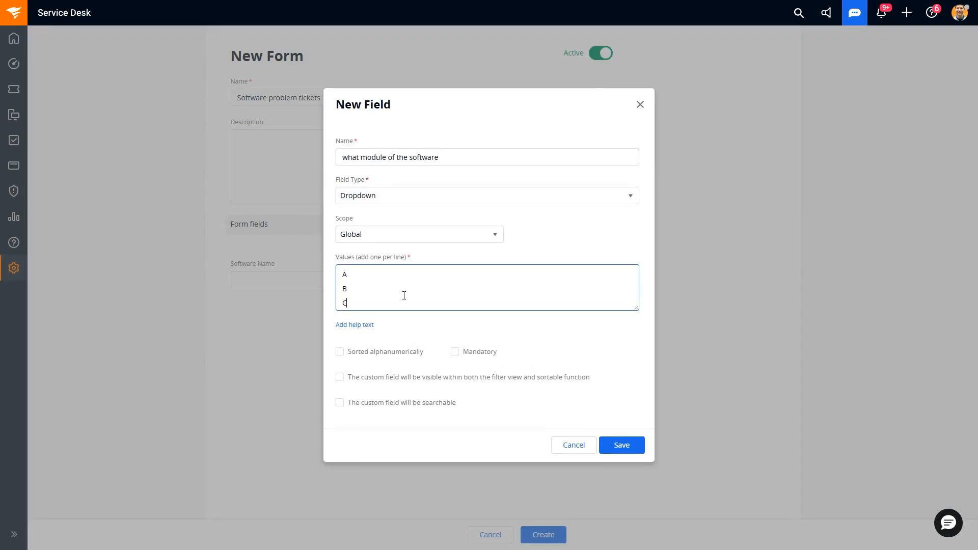
pyautogui.click(621, 446)
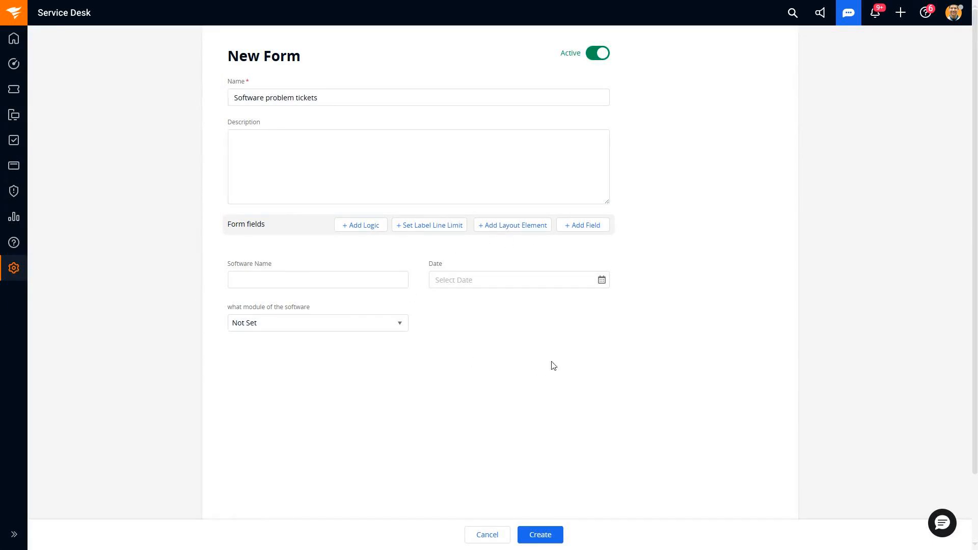
# Step: Discard the new form and open the existing Laptop Form from the custom forms list
pyautogui.click(488, 535)
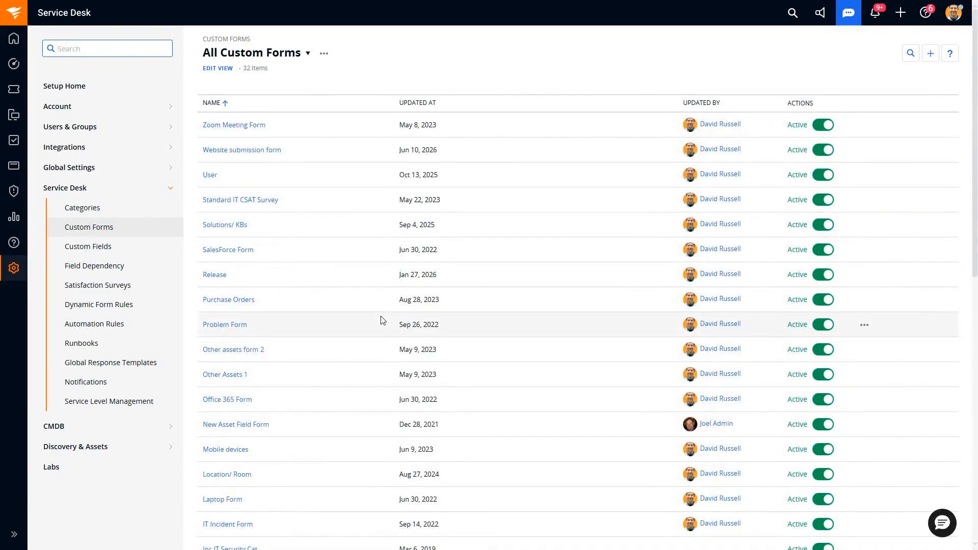
pyautogui.scroll(-5, 383, 320)
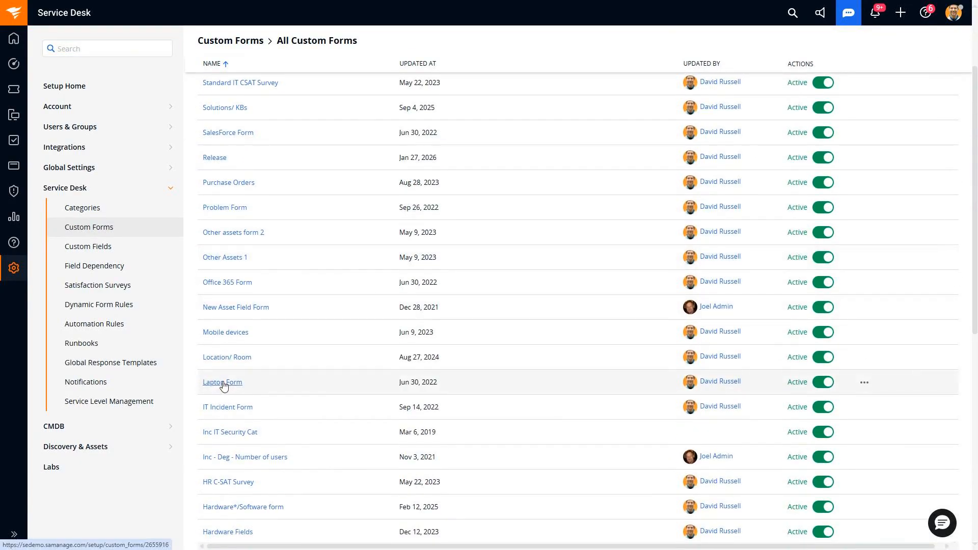
pyautogui.click(223, 383)
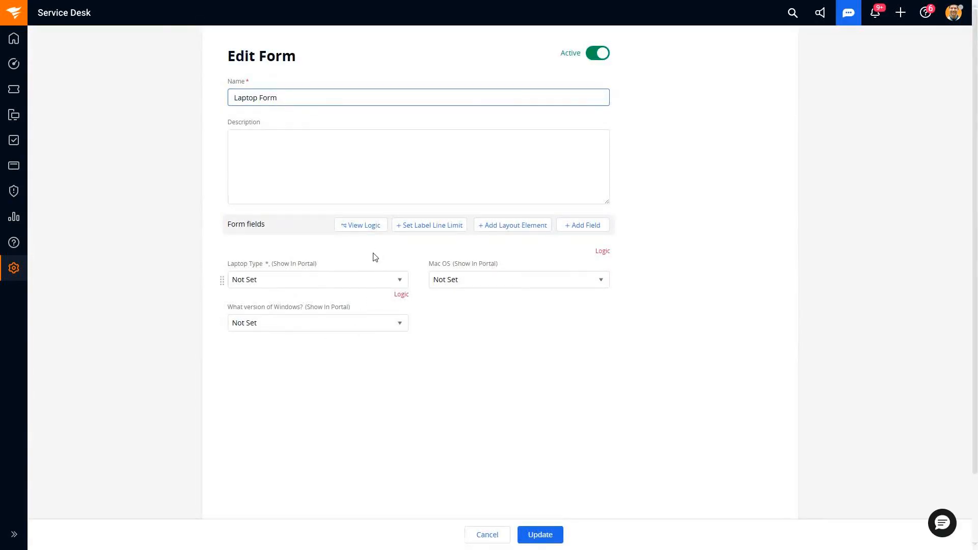
pyautogui.moveTo(280, 98); pyautogui.dragTo(235, 96)
pyautogui.moveTo(398, 302); pyautogui.dragTo(411, 300)
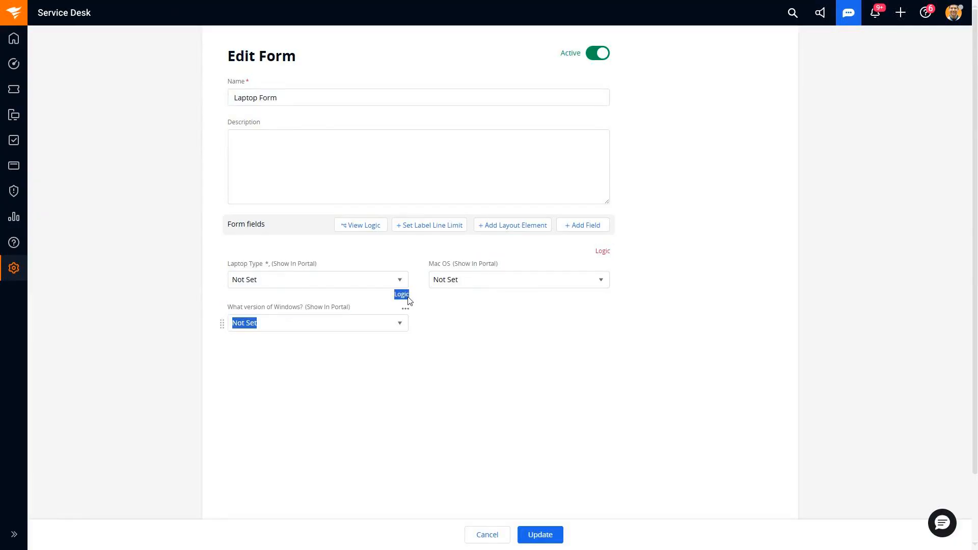
# Step: Show the Laptop Form's logic and look over its condition sets and the fields they control
pyautogui.click(363, 226)
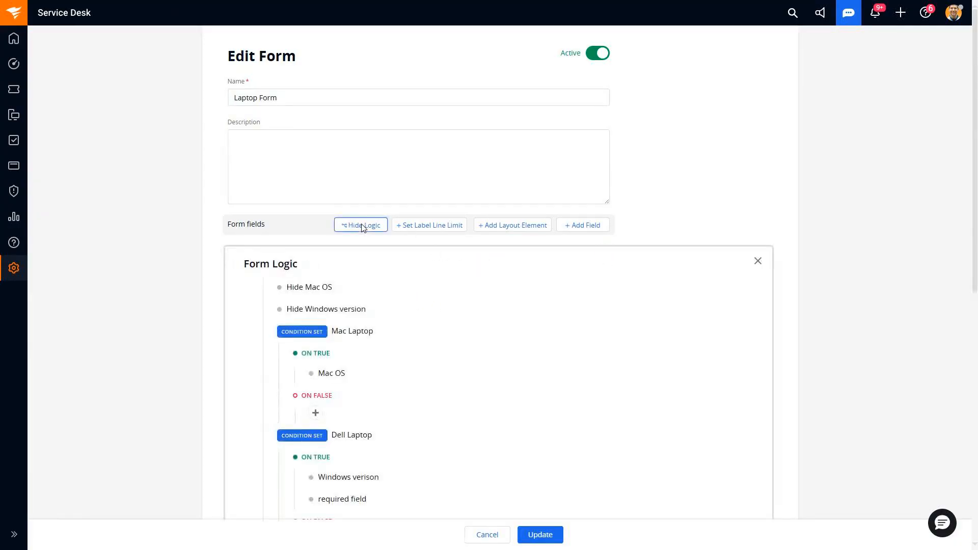
pyautogui.scroll(-5, 363, 227)
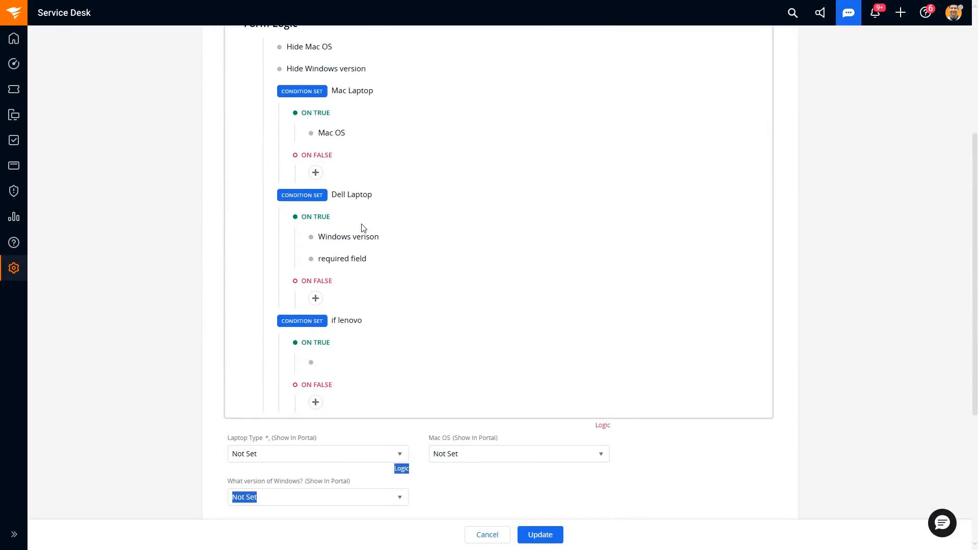
pyautogui.scroll(-2, 363, 228)
pyautogui.tripleClick(312, 388)
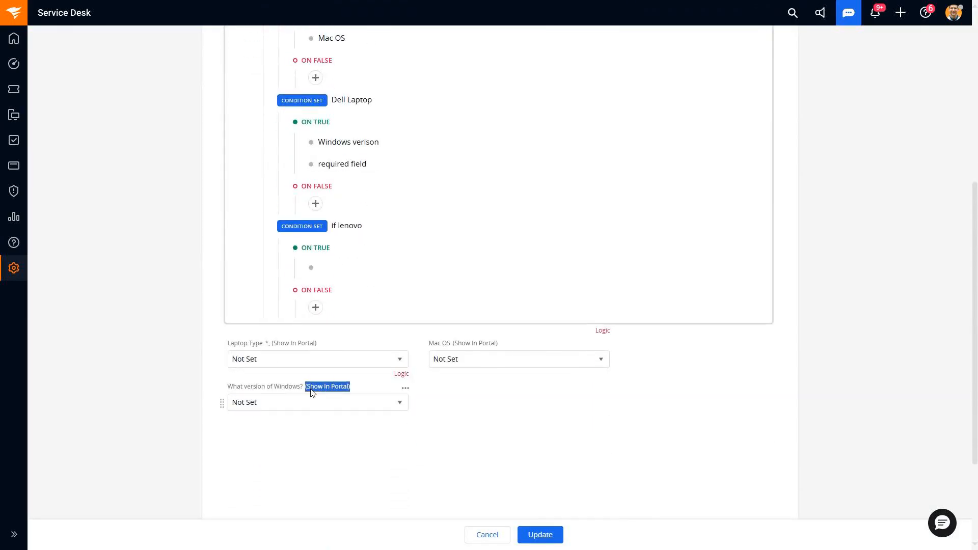
pyautogui.tripleClick(447, 344)
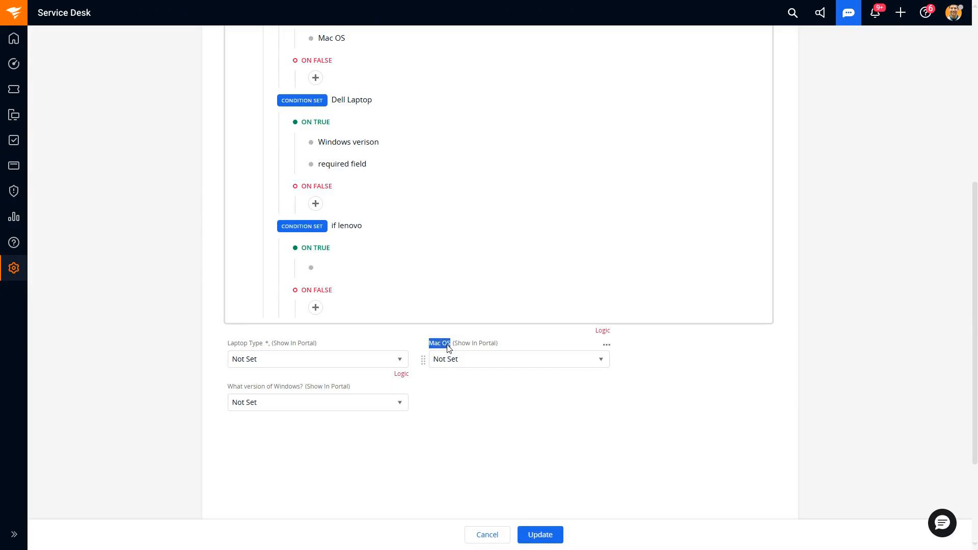
# Step: Look through the options offered by the Laptop Type, Mac OS and "What version of Windows?" fields
pyautogui.click(354, 367)
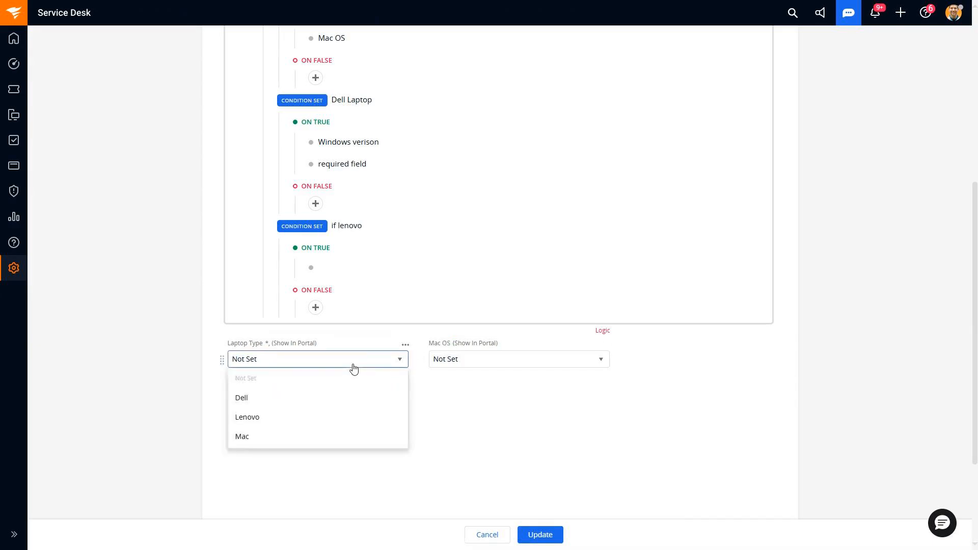
pyautogui.click(428, 390)
pyautogui.click(454, 364)
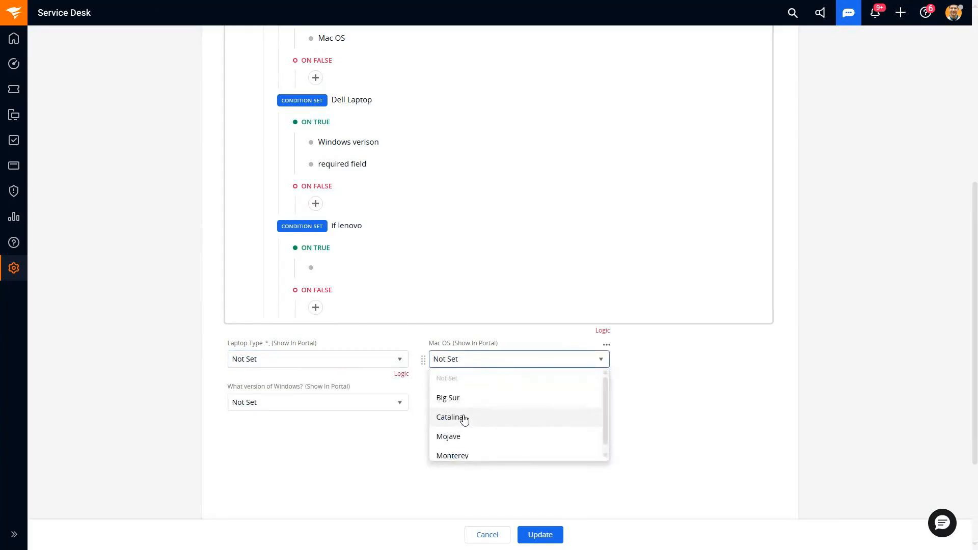
pyautogui.click(345, 364)
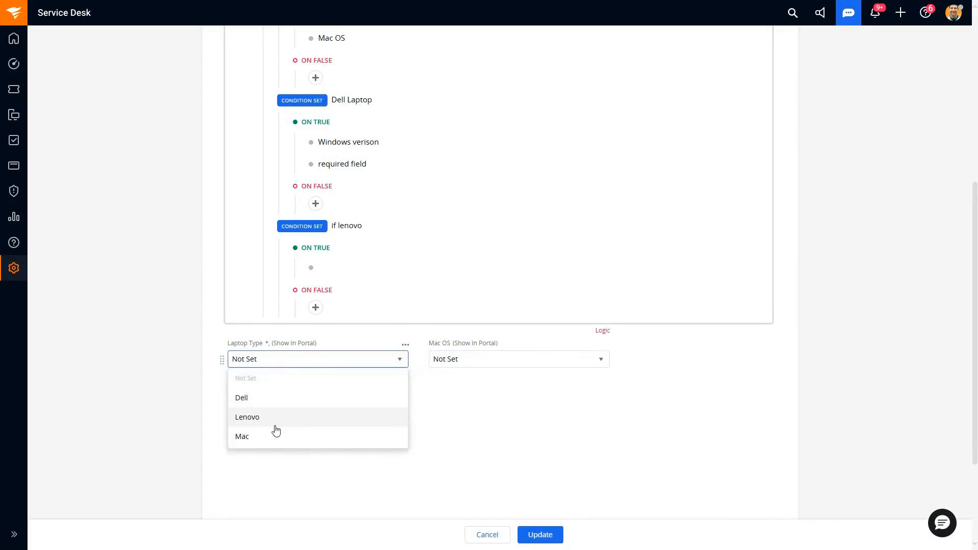
pyautogui.click(448, 445)
pyautogui.click(360, 407)
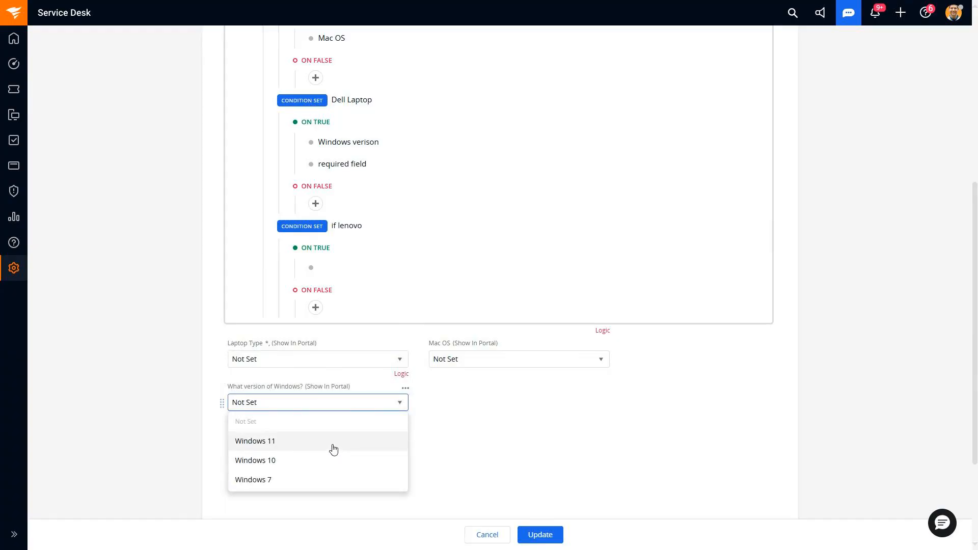
pyautogui.click(459, 420)
# Step: Examine the hide rules and the Mac Laptop condition set, including its condition values and its on-true action
pyautogui.scroll(4, 460, 420)
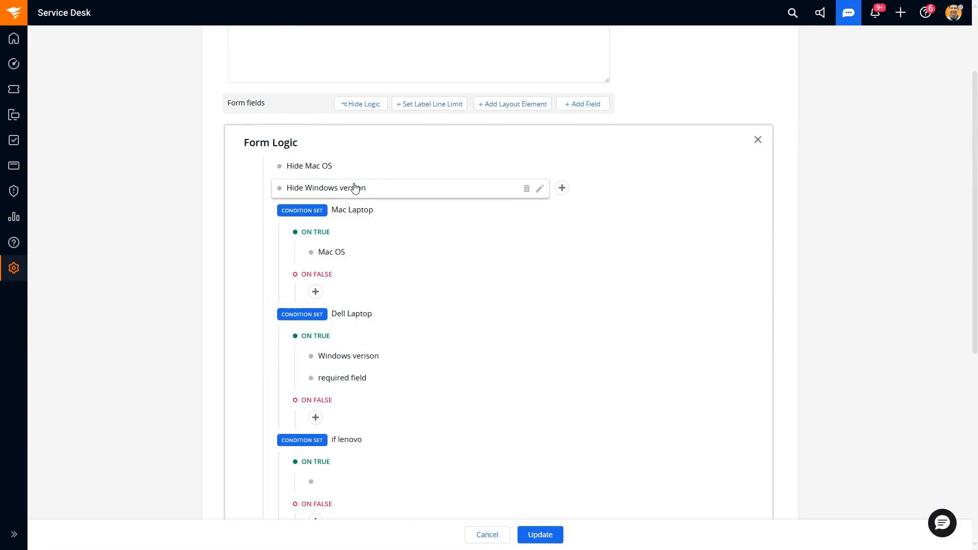
pyautogui.scroll(-4, 439, 350)
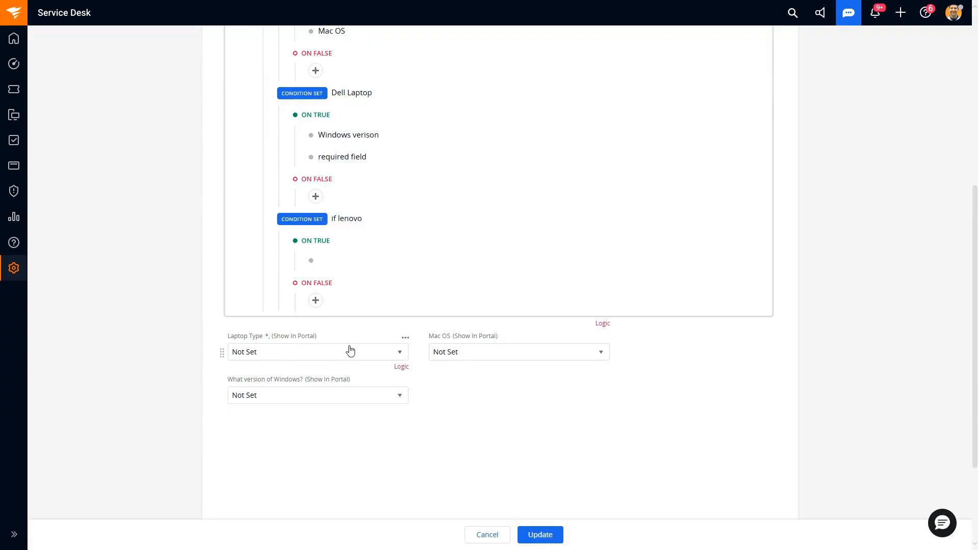
pyautogui.scroll(3, 349, 349)
pyautogui.click(339, 144)
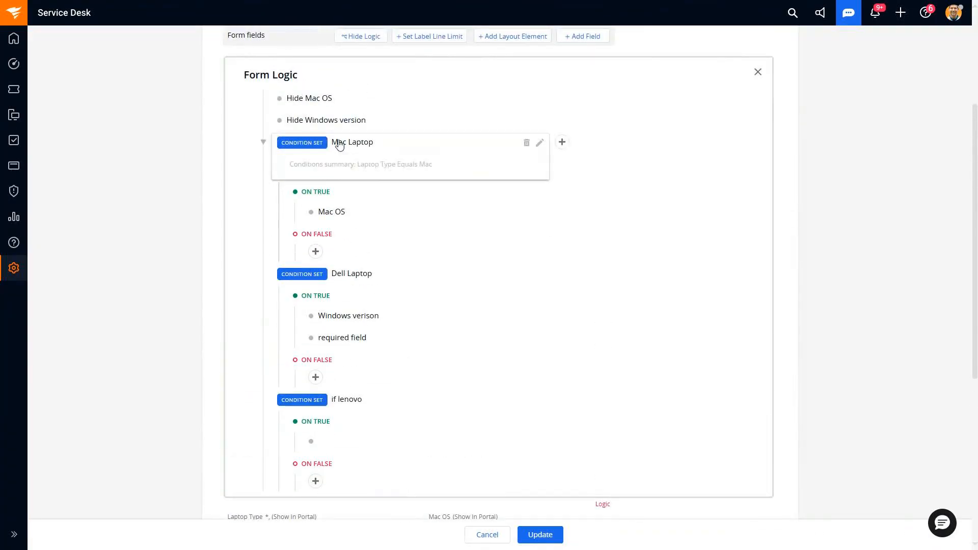
pyautogui.click(541, 145)
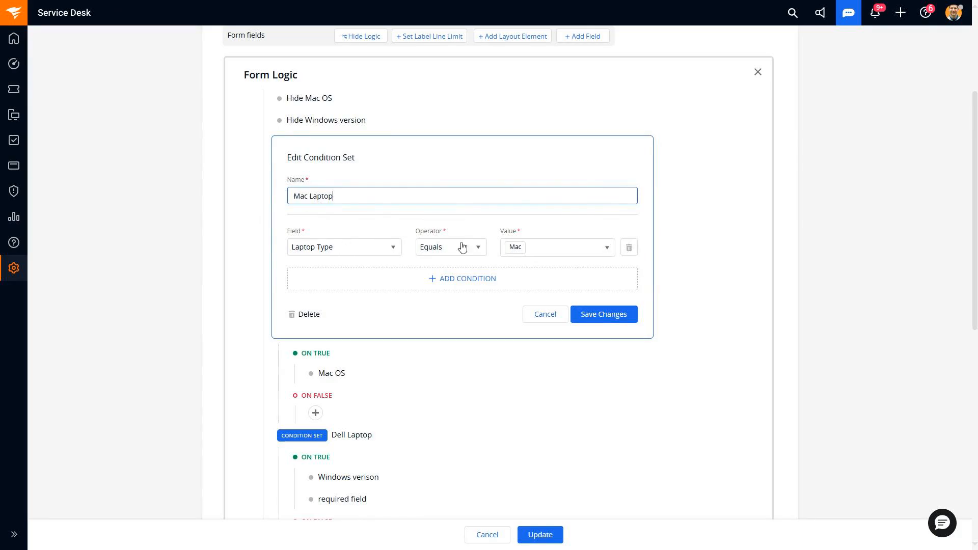
pyautogui.click(547, 247)
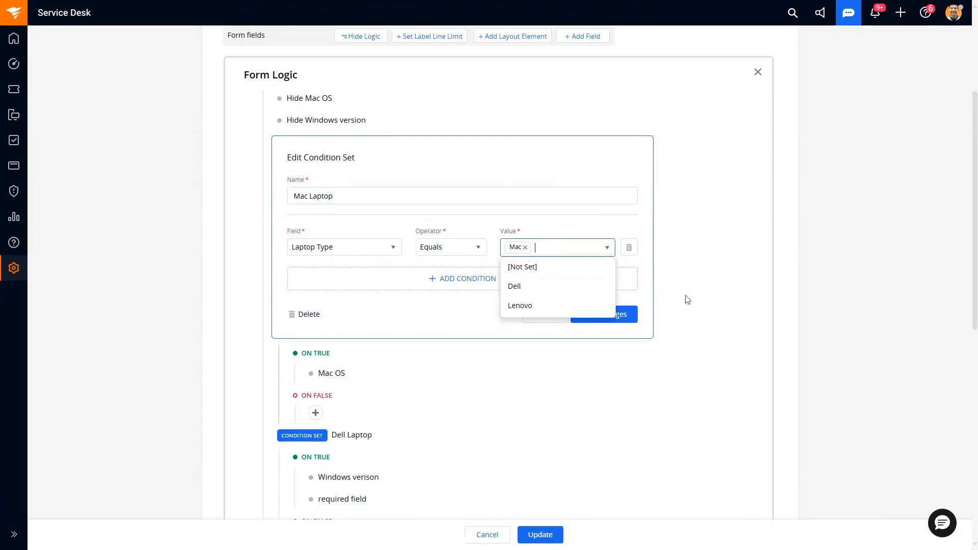
pyautogui.click(699, 314)
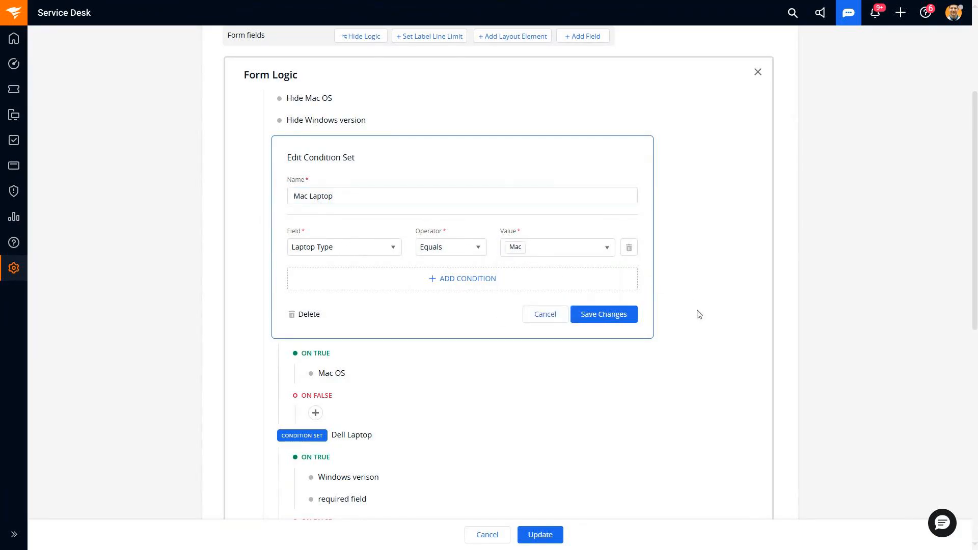
pyautogui.click(334, 374)
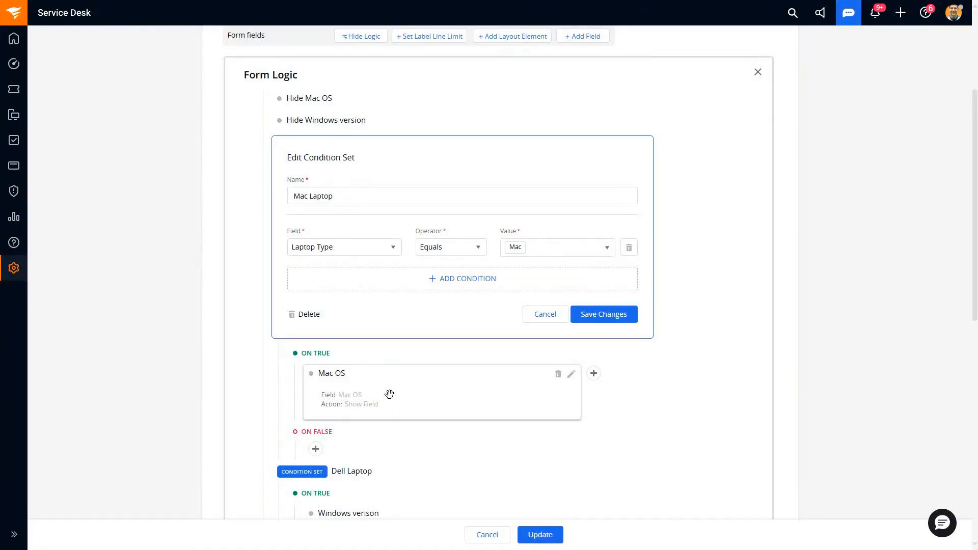
# Step: Examine the Dell Laptop condition set's condition and the details of its two on-true actions
pyautogui.scroll(-1, 389, 393)
pyautogui.scroll(-3, 389, 394)
pyautogui.click(369, 292)
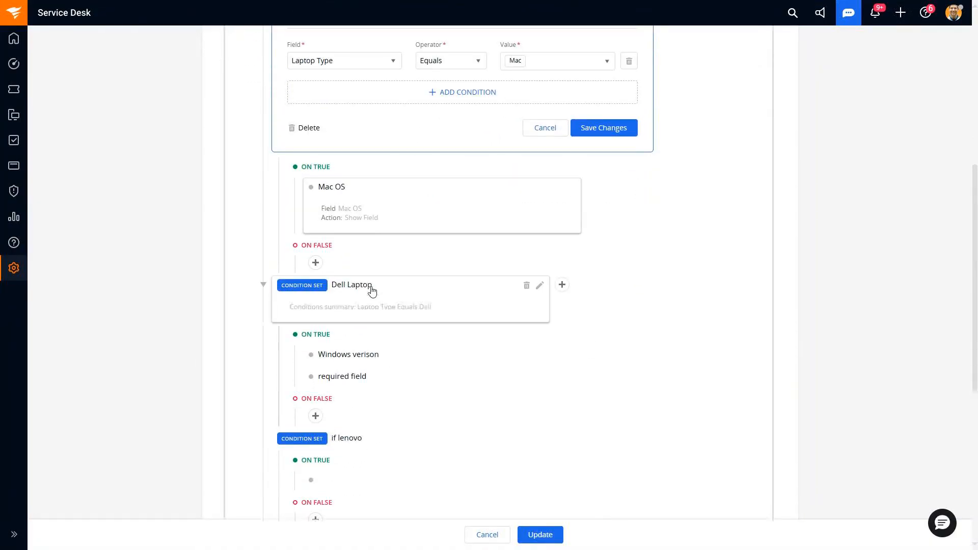
pyautogui.click(539, 286)
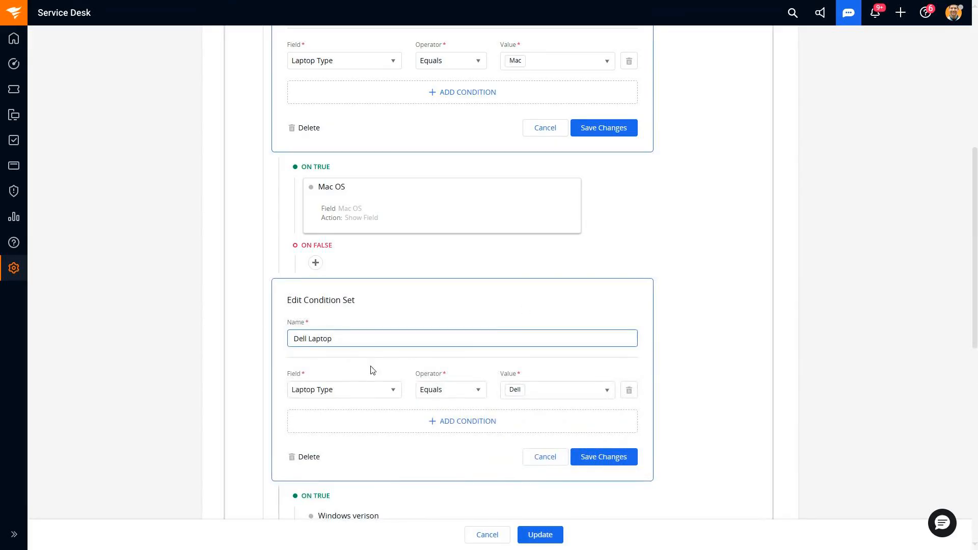
pyautogui.click(539, 390)
pyautogui.click(691, 393)
pyautogui.scroll(-3, 688, 393)
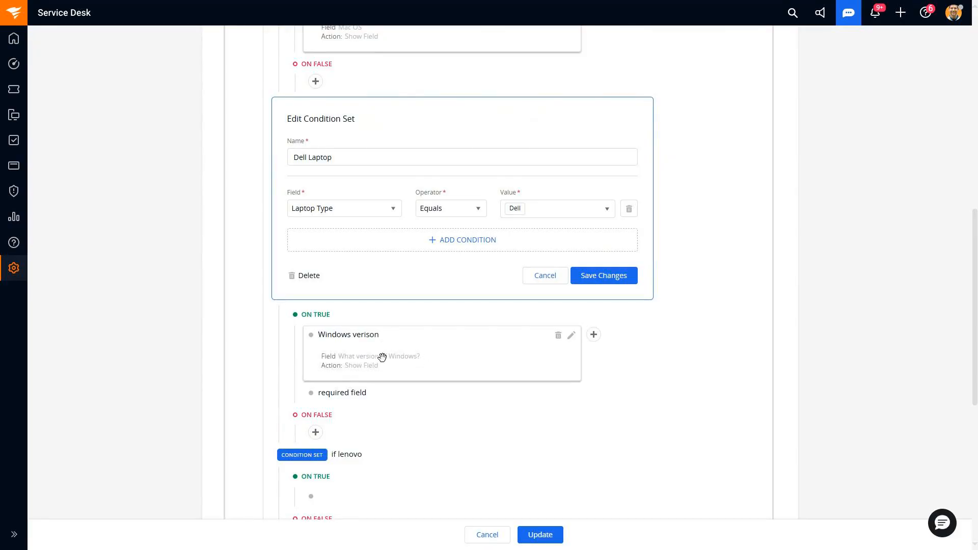
pyautogui.click(409, 402)
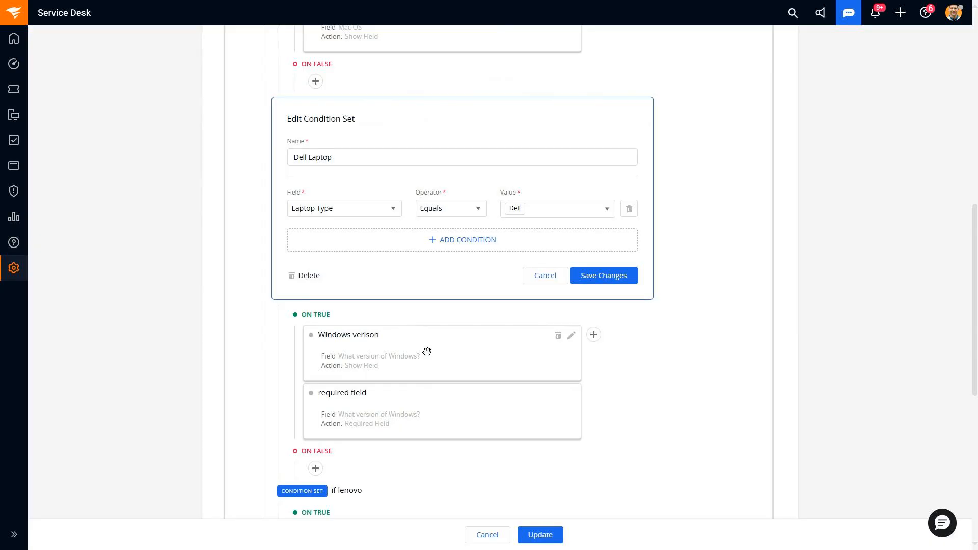
# Step: Update the Laptop Form and start a new dynamic form rule
pyautogui.scroll(-3, 428, 352)
pyautogui.click(542, 533)
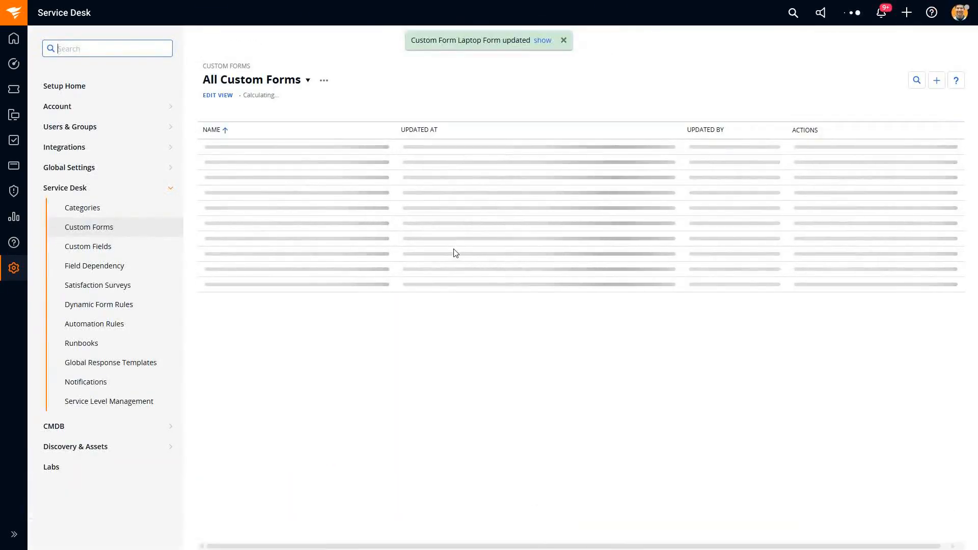
pyautogui.click(123, 308)
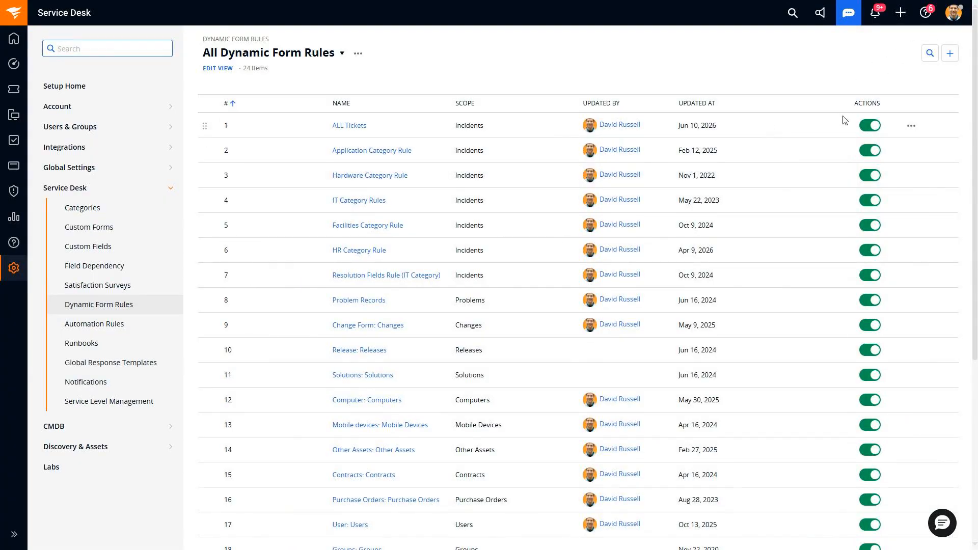
pyautogui.click(950, 53)
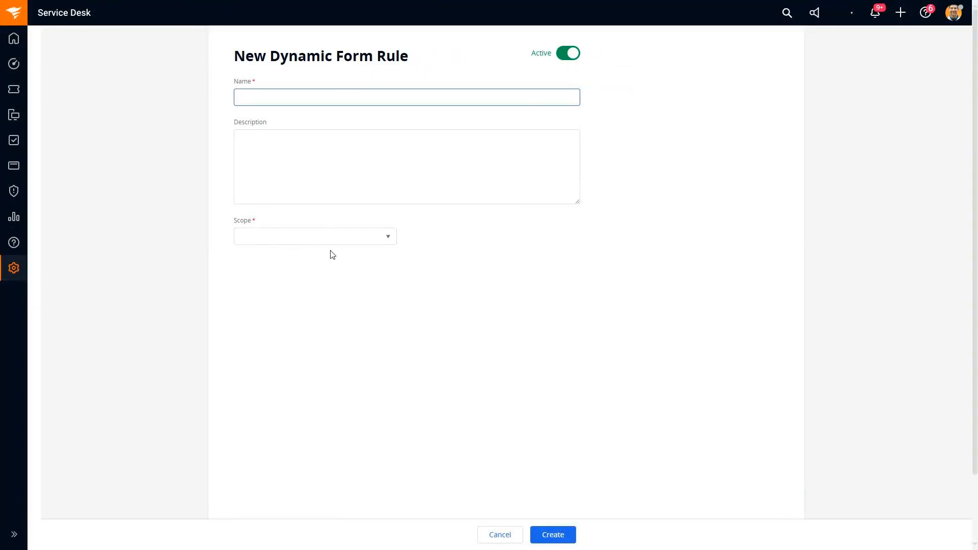
# Step: Look through the scopes available for the new dynamic form rule without choosing one
pyautogui.click(334, 238)
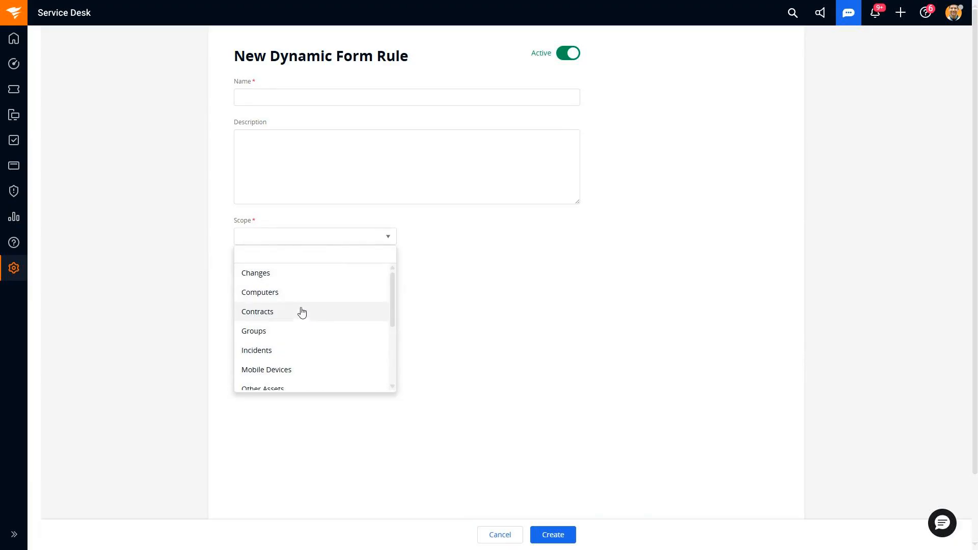
pyautogui.scroll(-2, 301, 316)
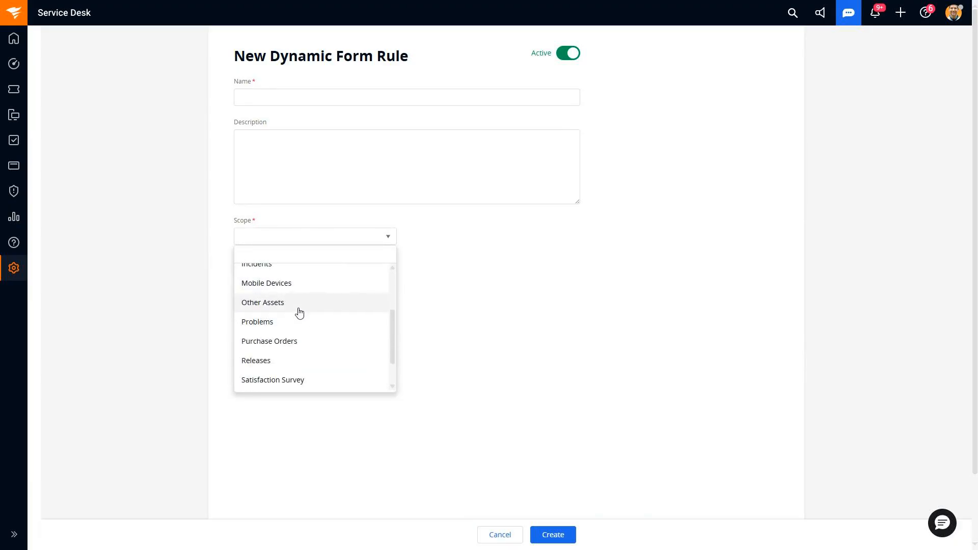
pyautogui.scroll(-2, 293, 347)
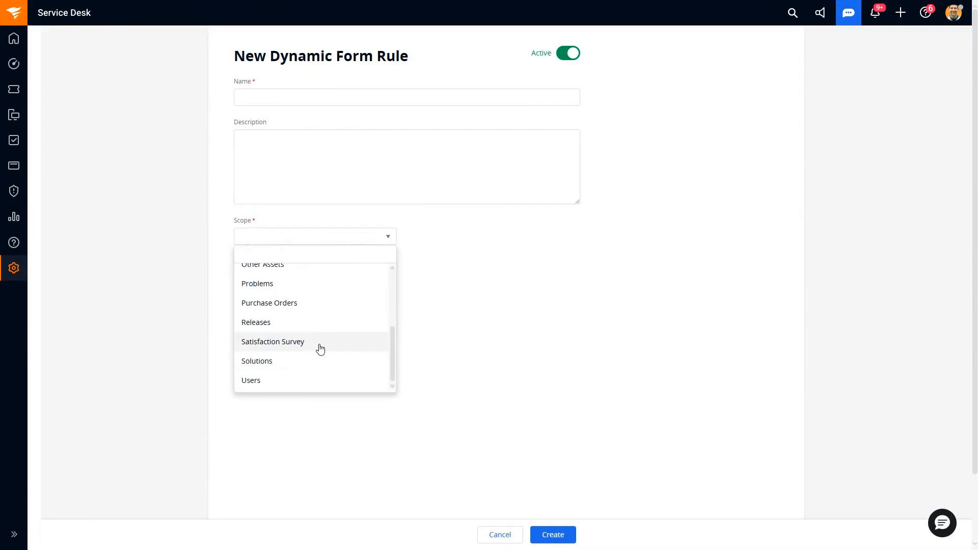
pyautogui.click(12, 115)
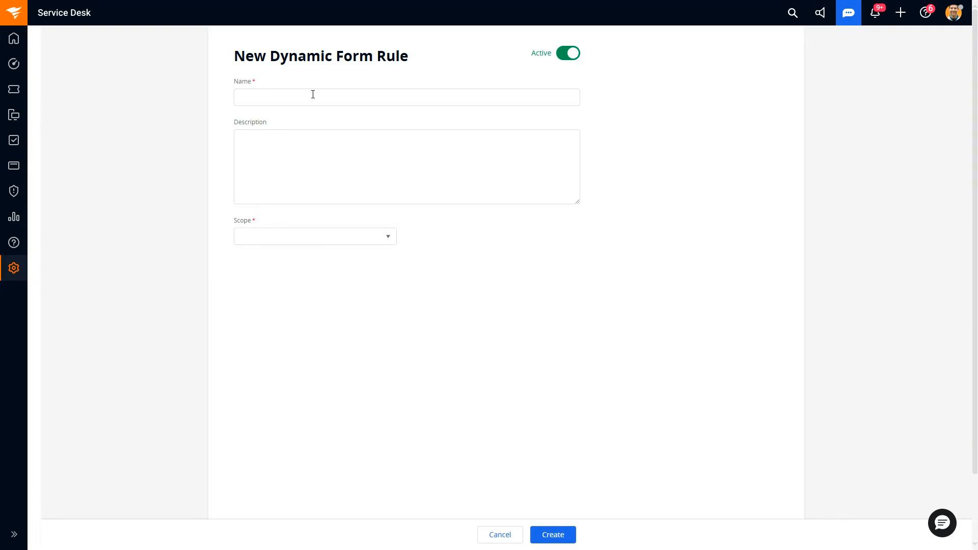
pyautogui.moveTo(290, 54); pyautogui.dragTo(421, 55)
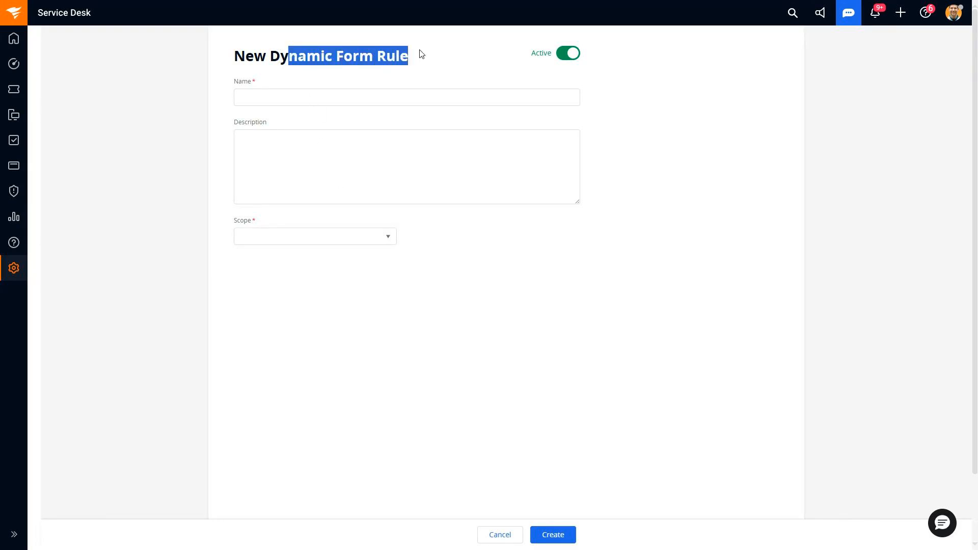
pyautogui.click(422, 54)
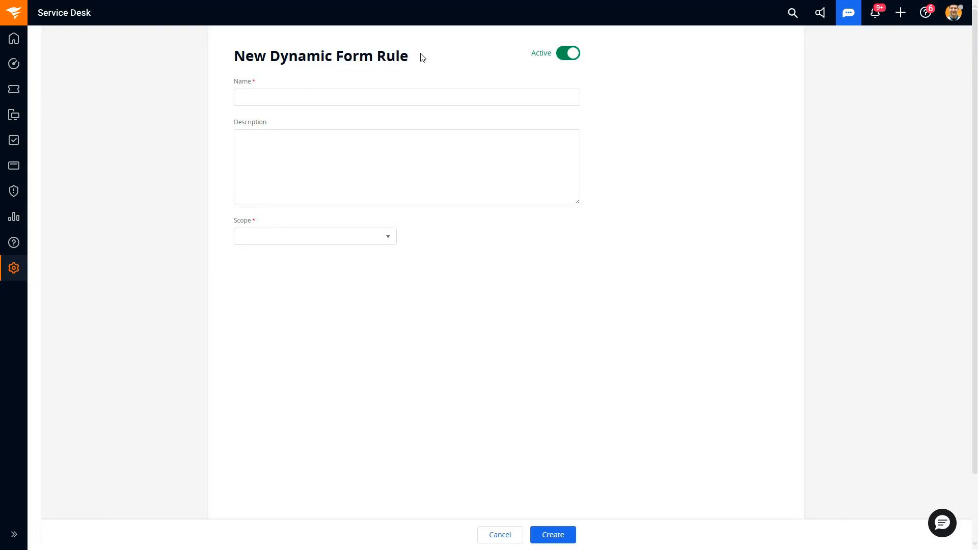
# Step: Cancel the new dynamic form rule and look over the list of existing rules
pyautogui.click(513, 533)
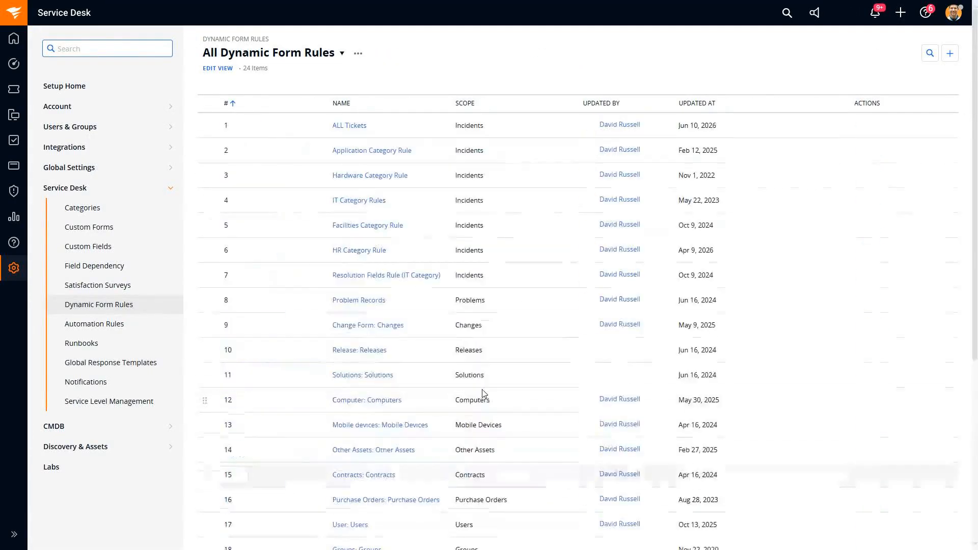
pyautogui.scroll(-3, 481, 390)
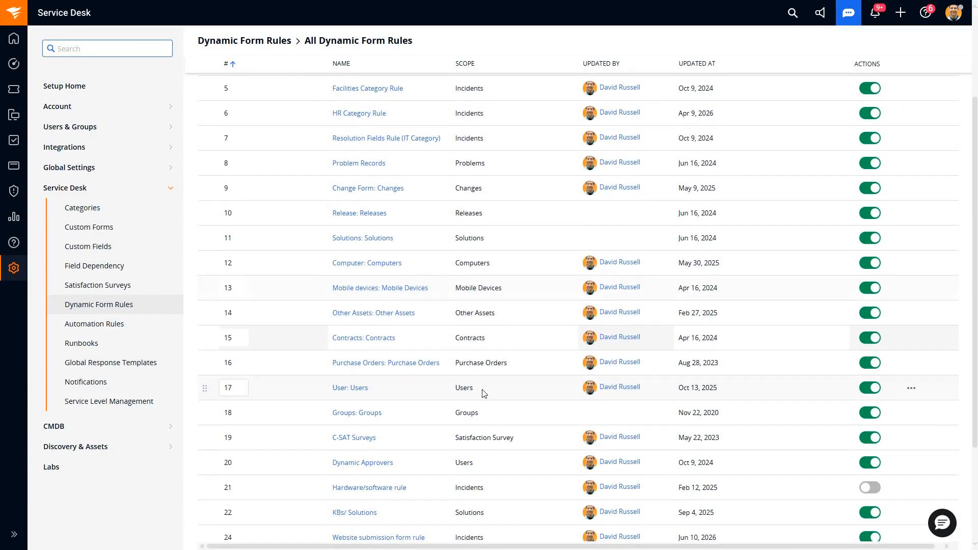
pyautogui.scroll(3, 483, 393)
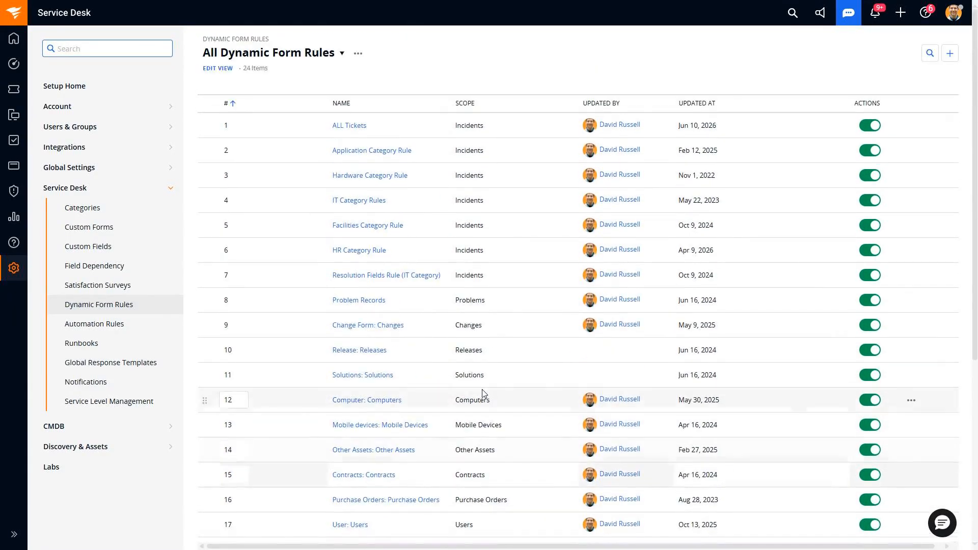
# Step: Search the dynamic form rules for "laptop"
pyautogui.click(930, 58)
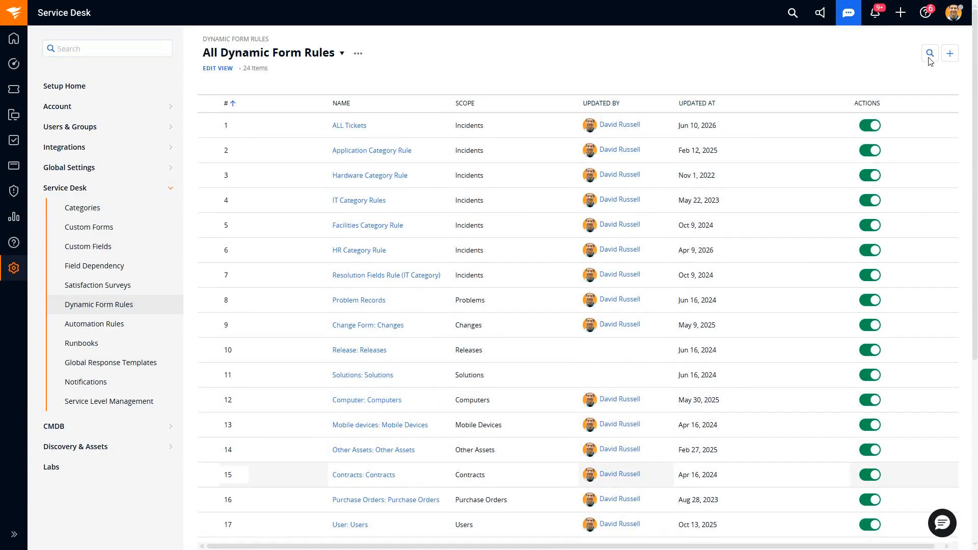
pyautogui.write('I')
pyautogui.press('Return')
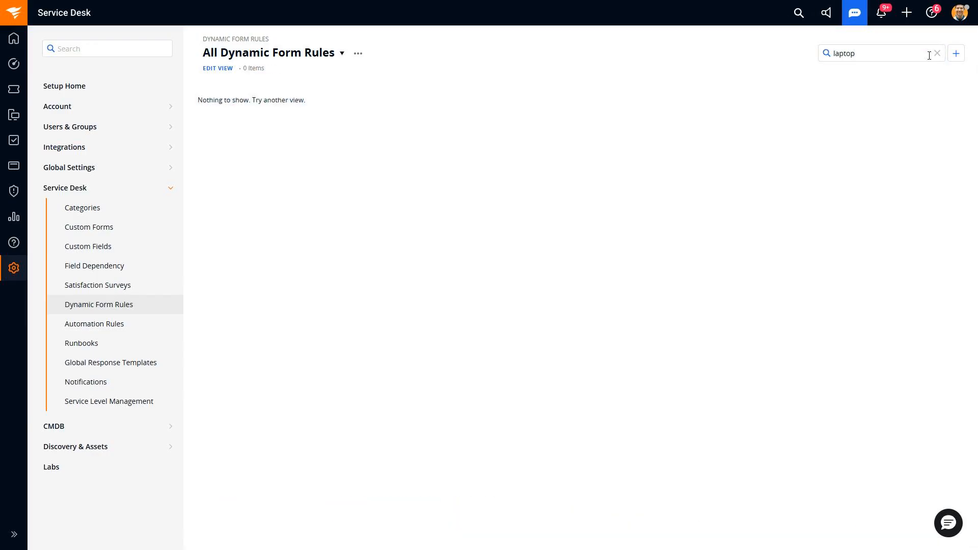
# Step: Search the dynamic form rules for "hardware" instead and open the Hardware Category Rule
pyautogui.moveTo(929, 55); pyautogui.dragTo(810, 54)
pyautogui.write('hardware')
pyautogui.press('Return')
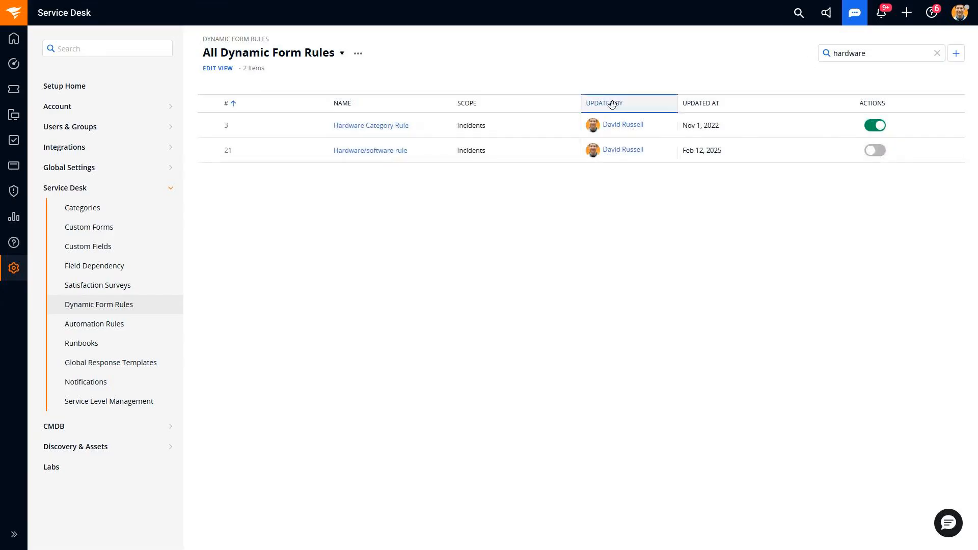
pyautogui.click(384, 130)
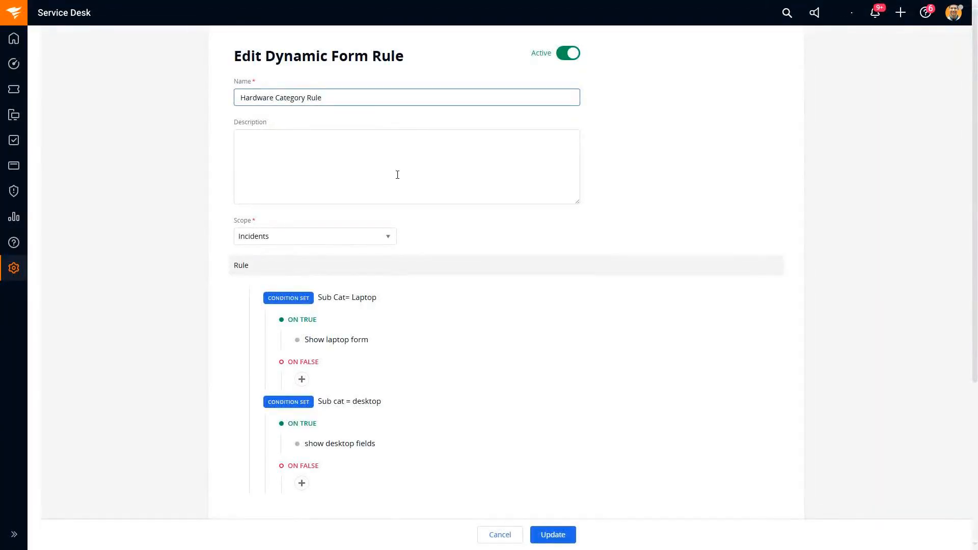
# Step: Examine the rule's scope and the category and subcategory conditions of the "Sub Cat= Laptop" condition set
pyautogui.click(314, 302)
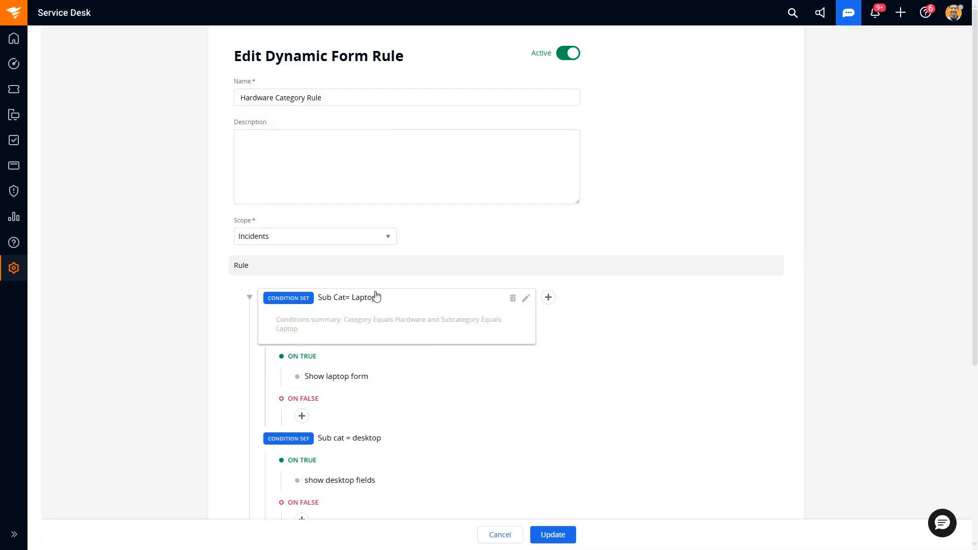
pyautogui.moveTo(230, 235); pyautogui.dragTo(286, 242)
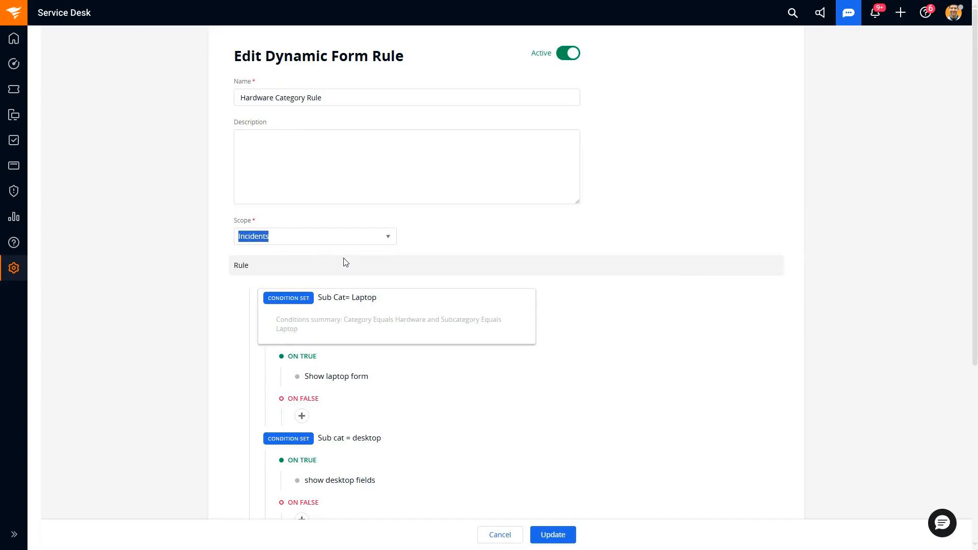
pyautogui.click(527, 302)
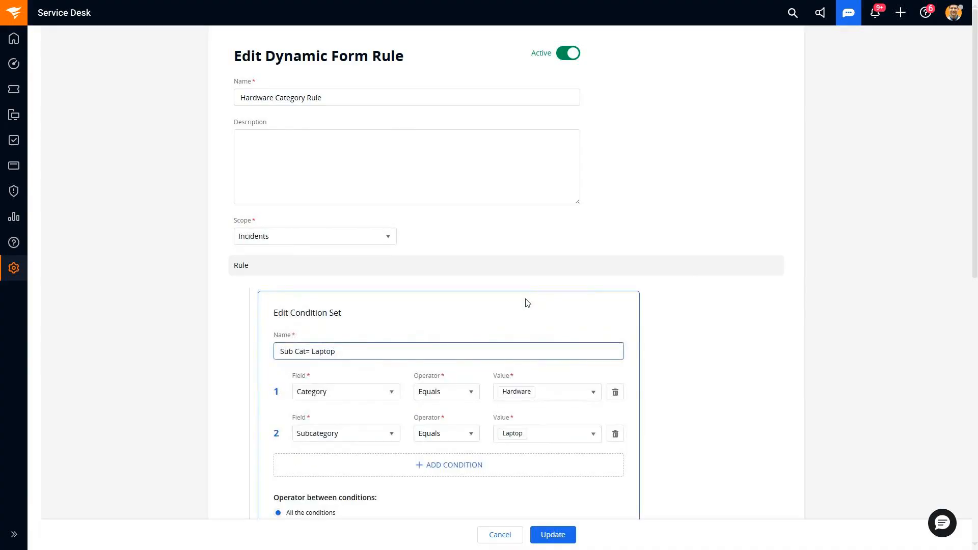
pyautogui.scroll(-3, 527, 303)
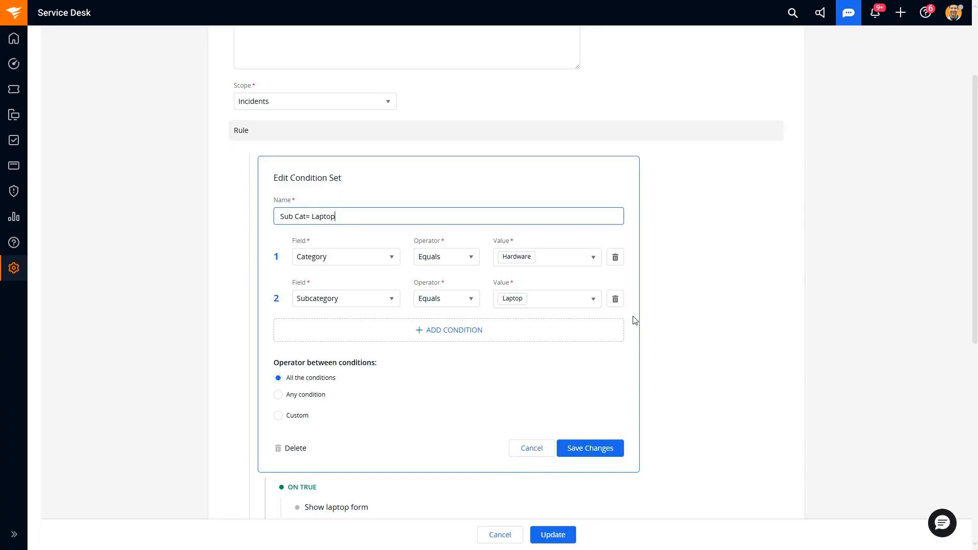
# Step: Examine the "Sub cat = desktop" condition set's conditions and the details of its on-true action, "show desktop fields"
pyautogui.scroll(-5, 634, 320)
pyautogui.moveTo(423, 332)
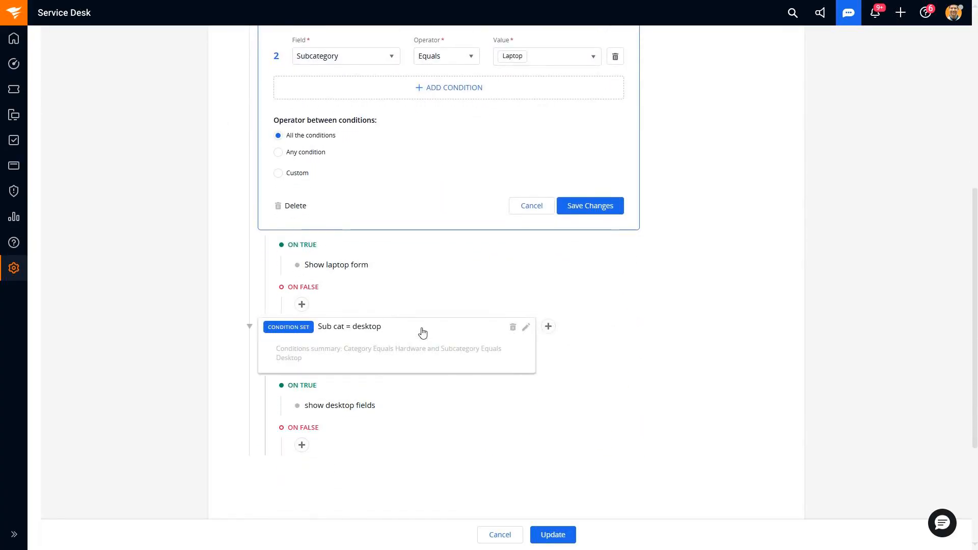
pyautogui.click(526, 327)
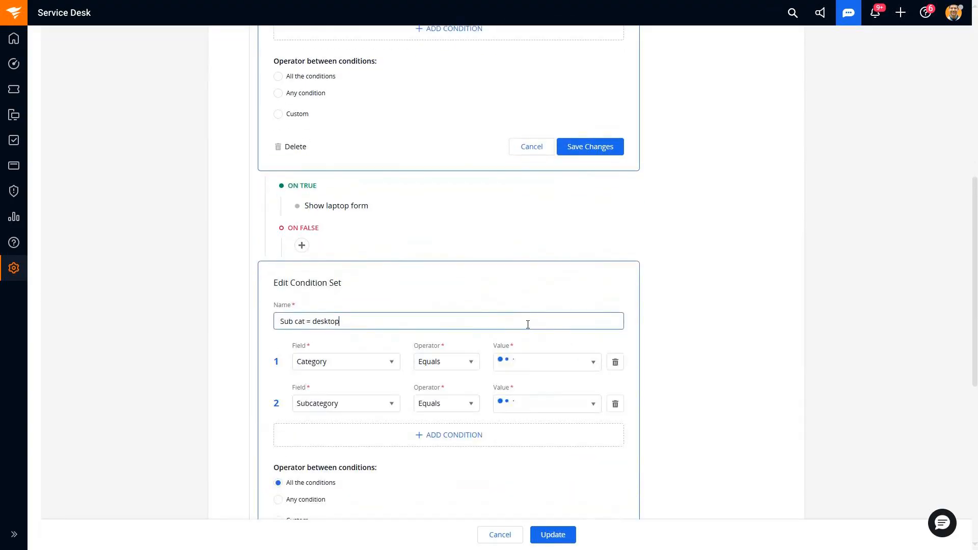
pyautogui.scroll(-3, 506, 328)
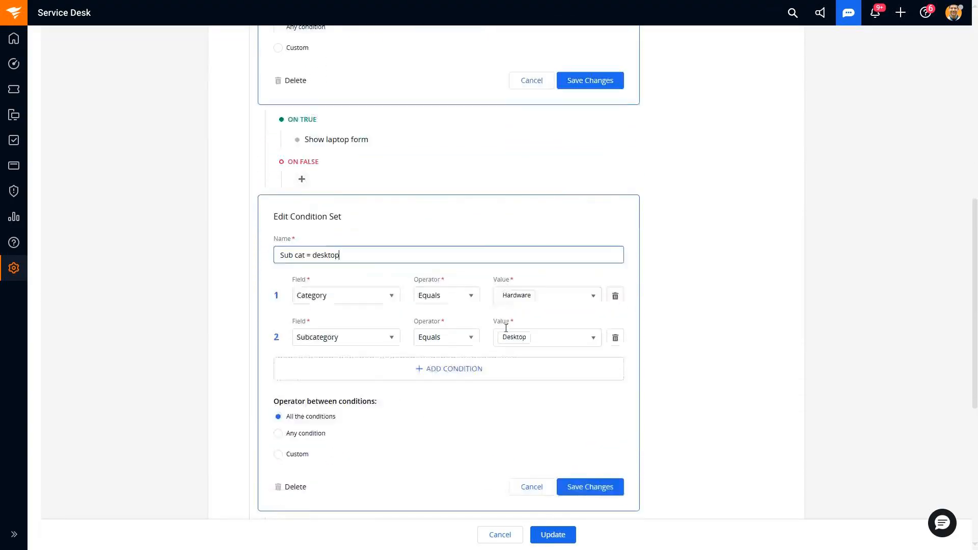
pyautogui.moveTo(360, 484)
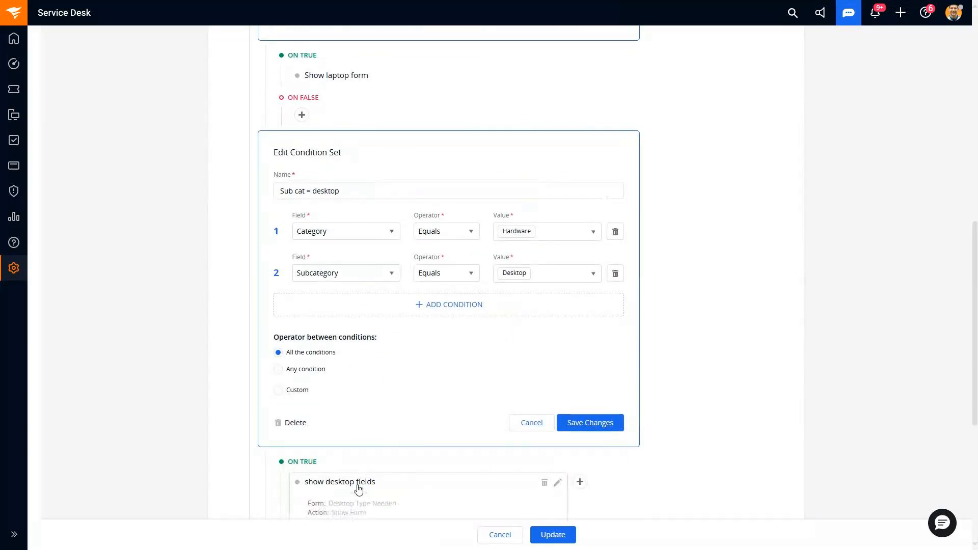
pyautogui.scroll(-2, 436, 454)
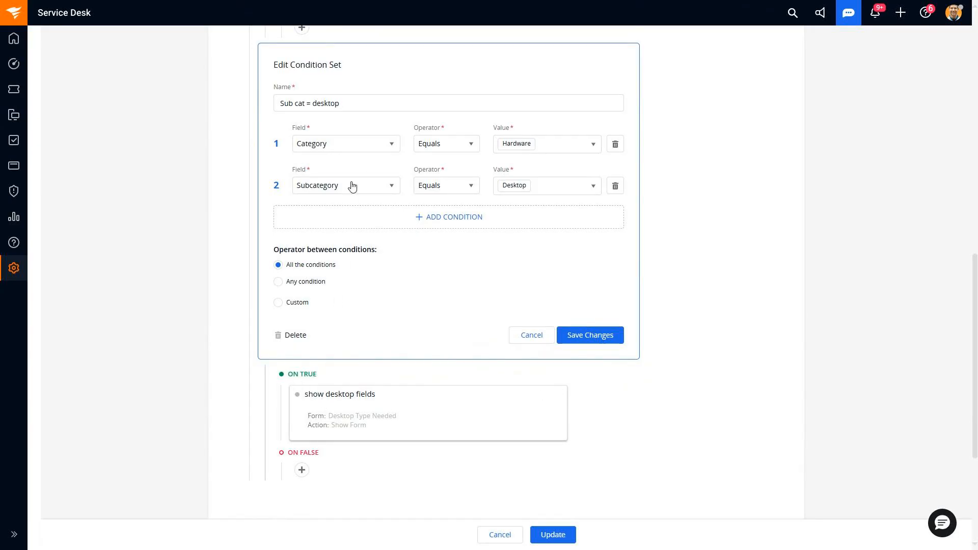
pyautogui.scroll(1, 349, 185)
pyautogui.moveTo(523, 168)
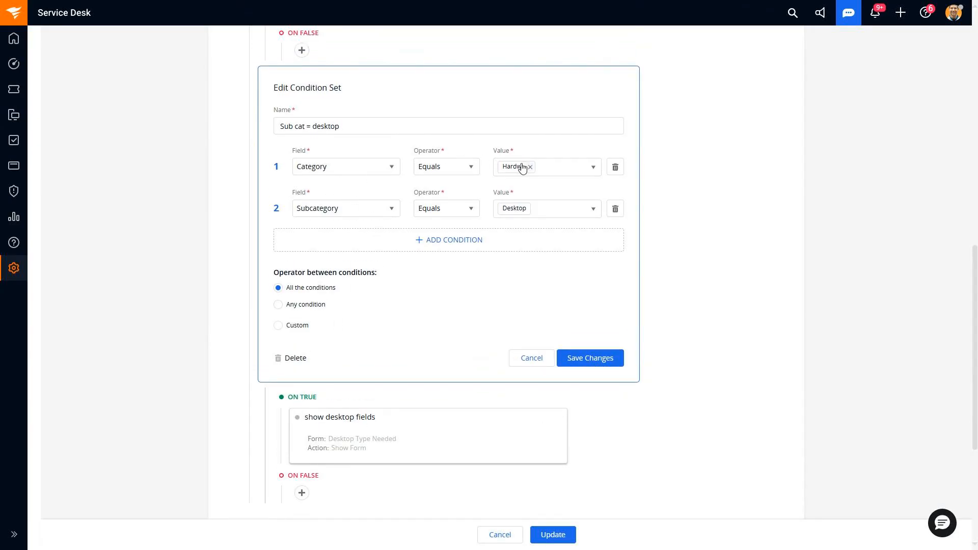
pyautogui.moveTo(521, 205)
pyautogui.scroll(12, 503, 263)
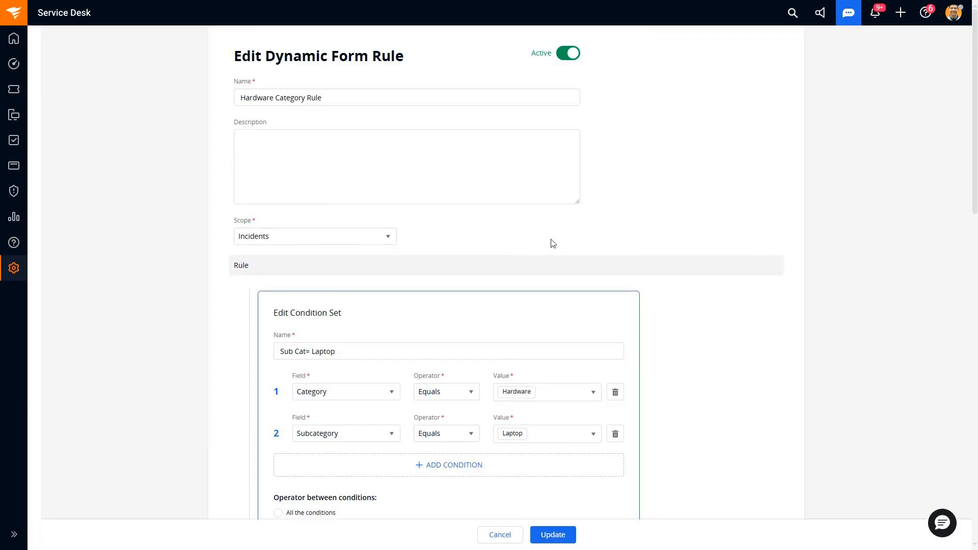
# Step: Switch to the portal view and start a new ticket through "Something Broke, I need it Fixed"
pyautogui.click(951, 17)
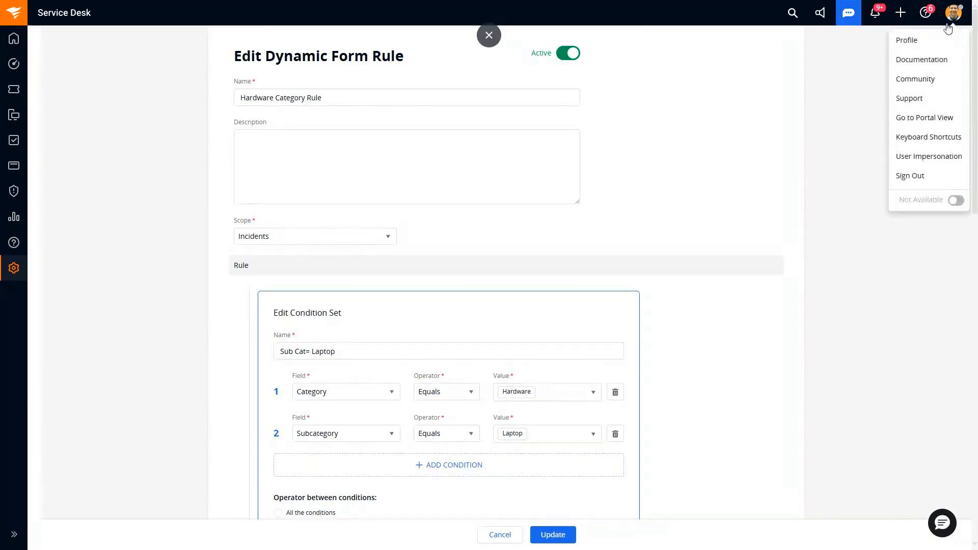
pyautogui.click(932, 119)
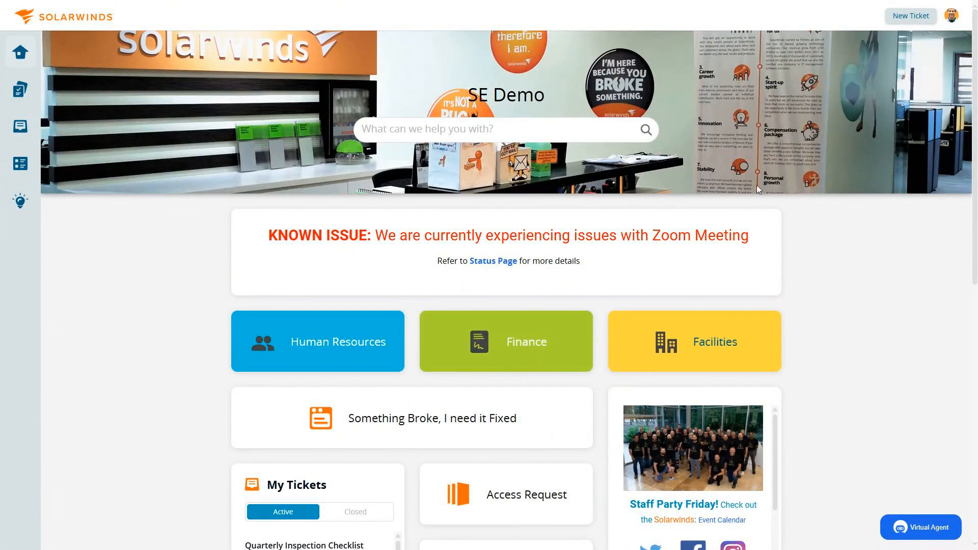
pyautogui.click(527, 409)
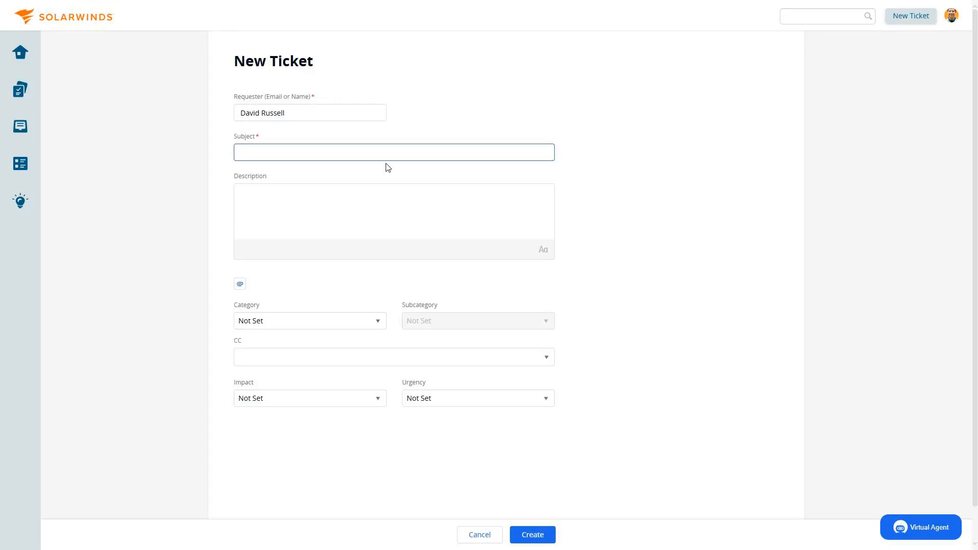
# Step: Set the new ticket's category to Hardware and its subcategory to Laptop
pyautogui.click(353, 324)
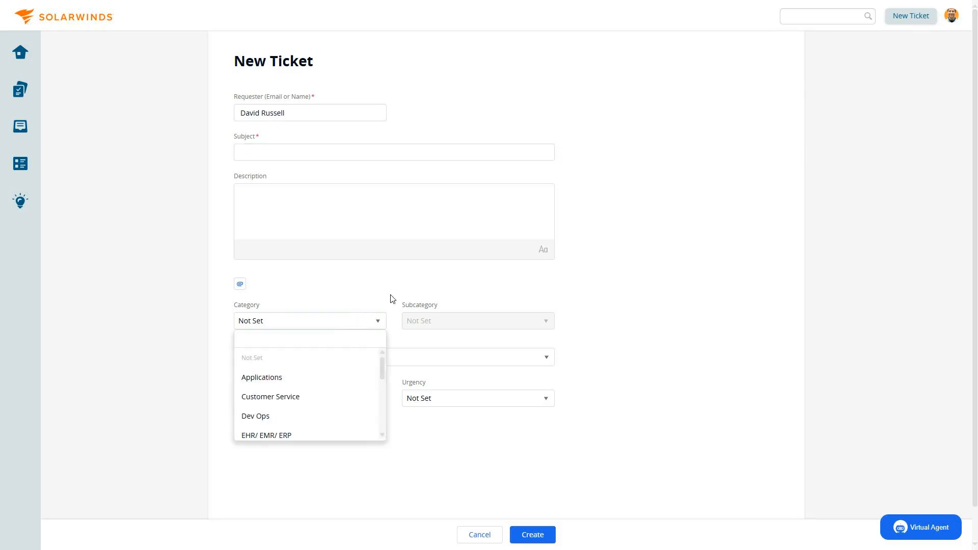
pyautogui.scroll(-1, 472, 286)
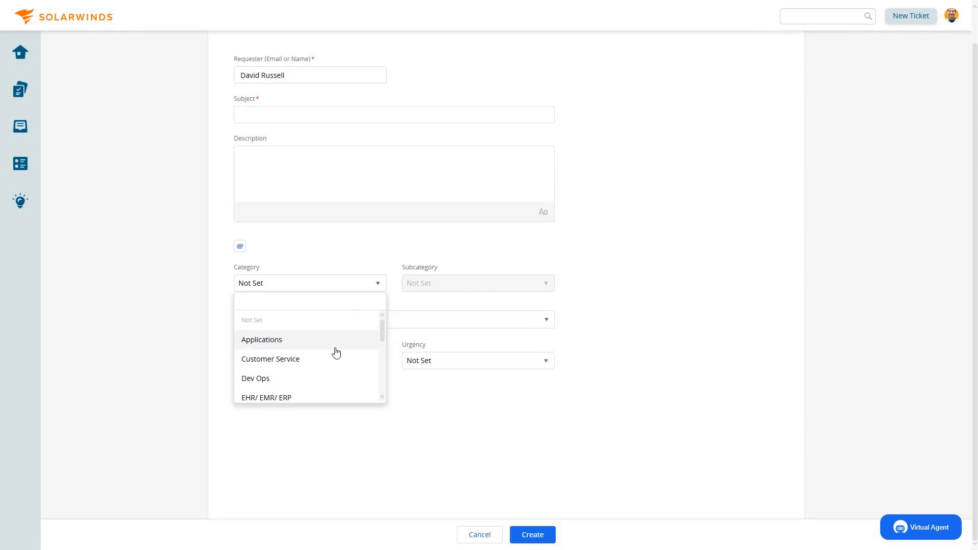
pyautogui.scroll(-1, 336, 351)
pyautogui.scroll(-3, 334, 351)
pyautogui.click(302, 360)
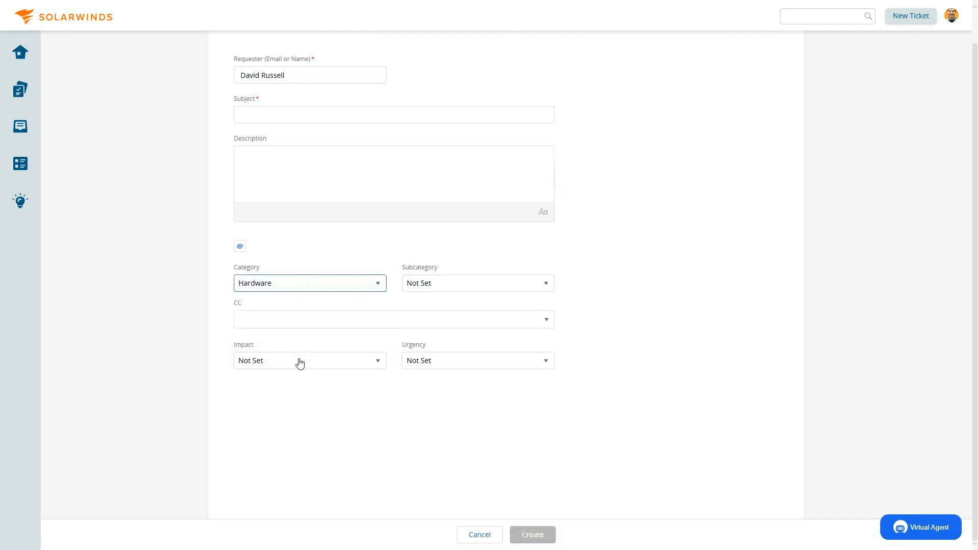
pyautogui.click(457, 294)
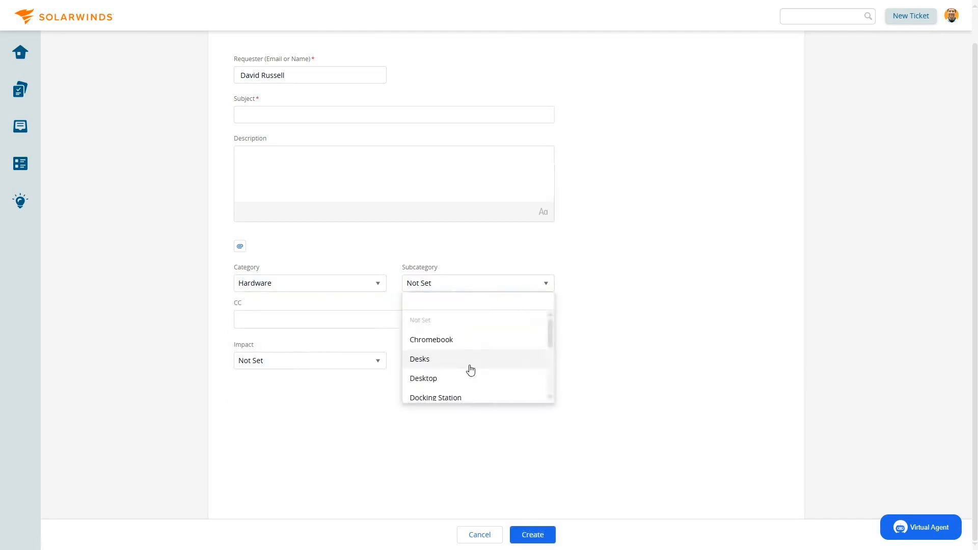
pyautogui.scroll(-2, 469, 369)
pyautogui.click(470, 370)
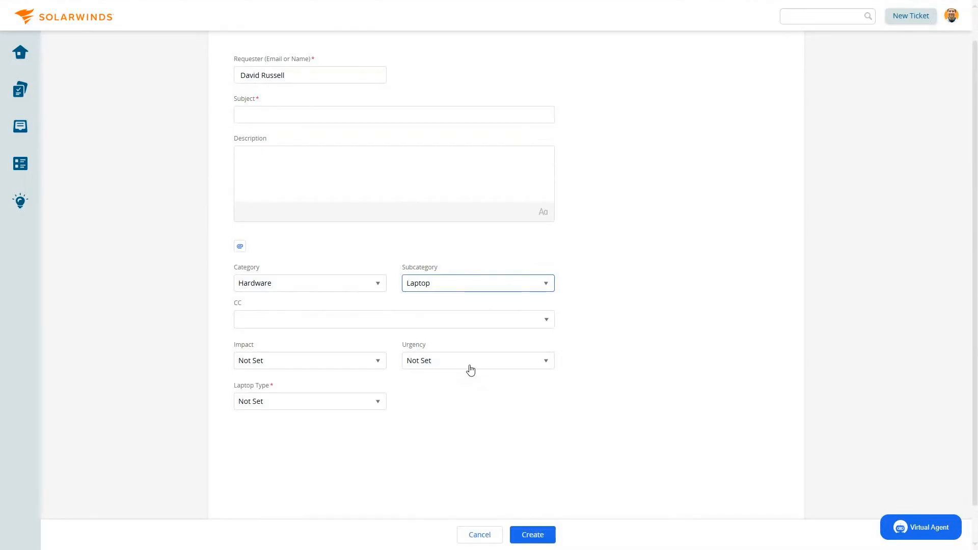
# Step: Set the Laptop Type to Dell and inspect the follow-up question about the Windows version
pyautogui.scroll(-1, 470, 370)
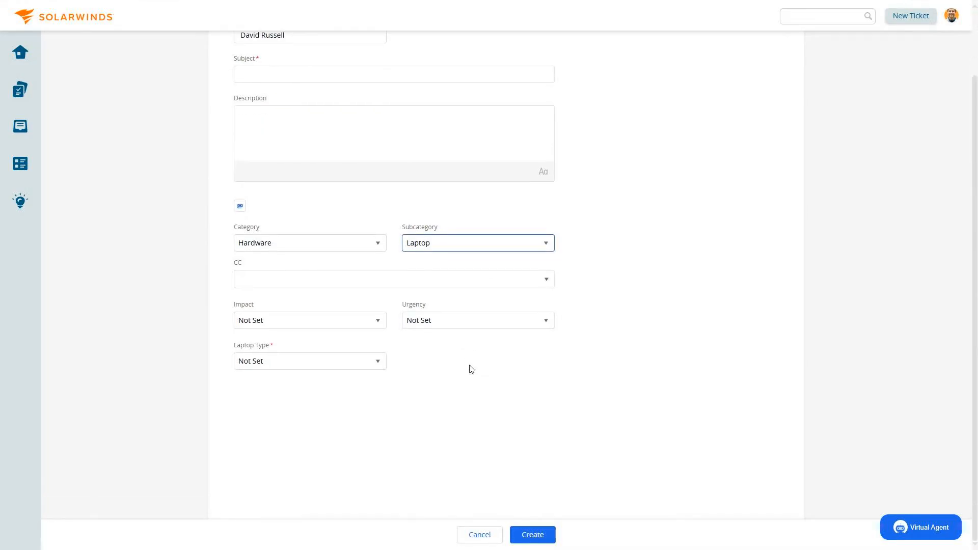
pyautogui.click(280, 362)
pyautogui.click(273, 400)
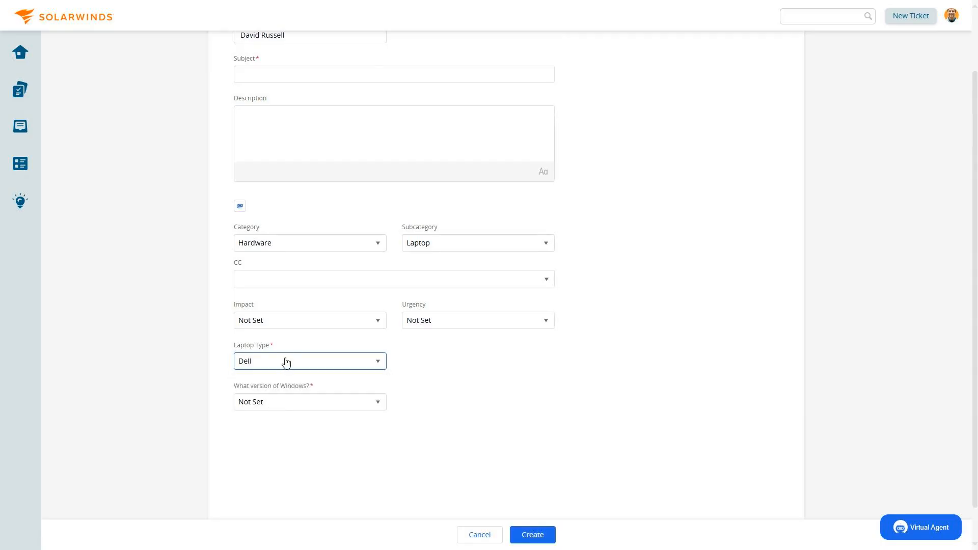
pyautogui.tripleClick(278, 387)
pyautogui.click(332, 389)
# Step: Change the Laptop Type to Mac and inspect the follow-up Mac OS field
pyautogui.click(331, 366)
pyautogui.click(295, 438)
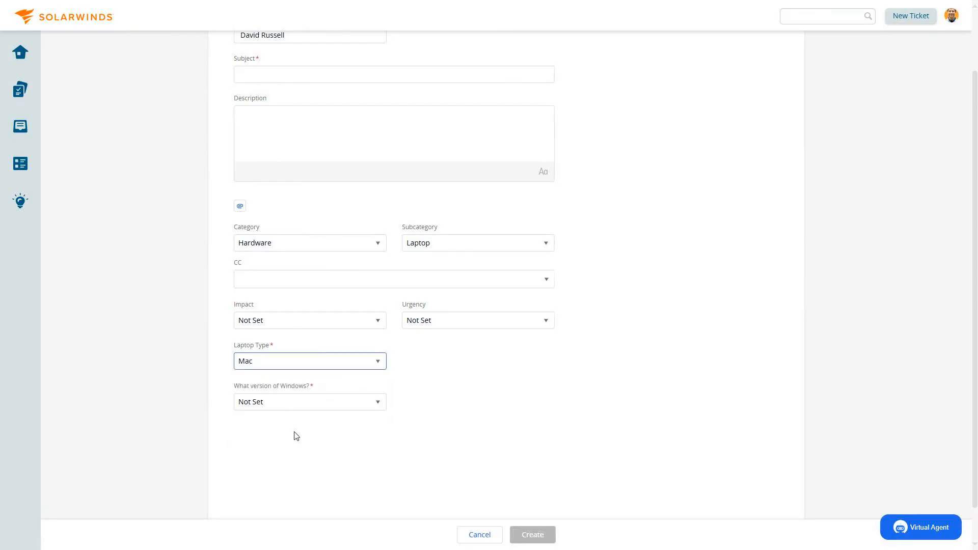
pyautogui.moveTo(400, 355); pyautogui.dragTo(425, 346)
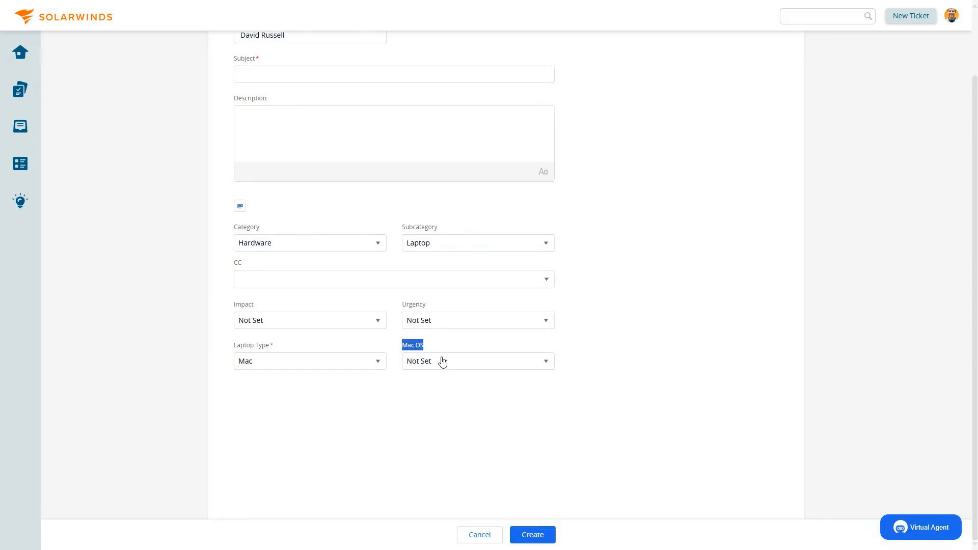
# Step: Change the ticket's subcategory to Desktop and activate the "What kind of desktop?" field for entry
pyautogui.click(434, 245)
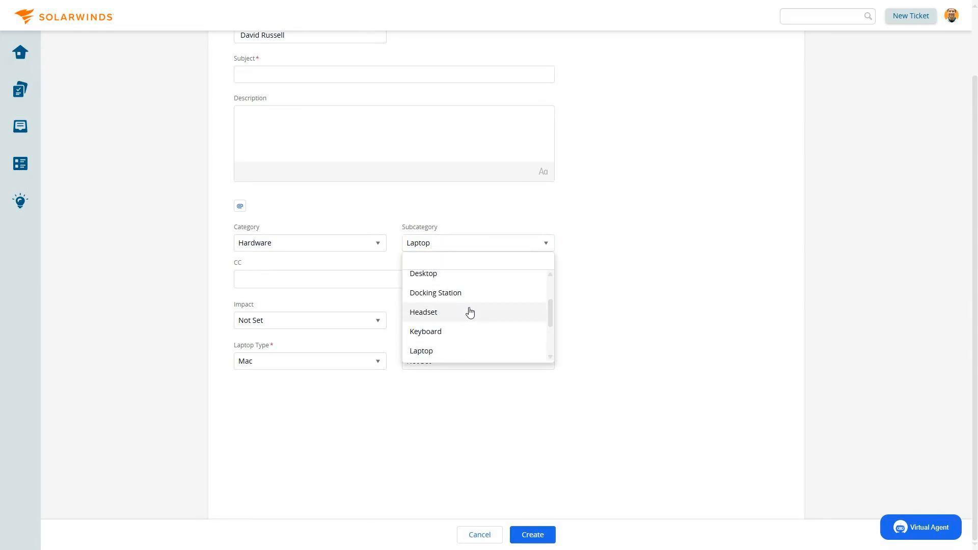
pyautogui.scroll(2, 469, 311)
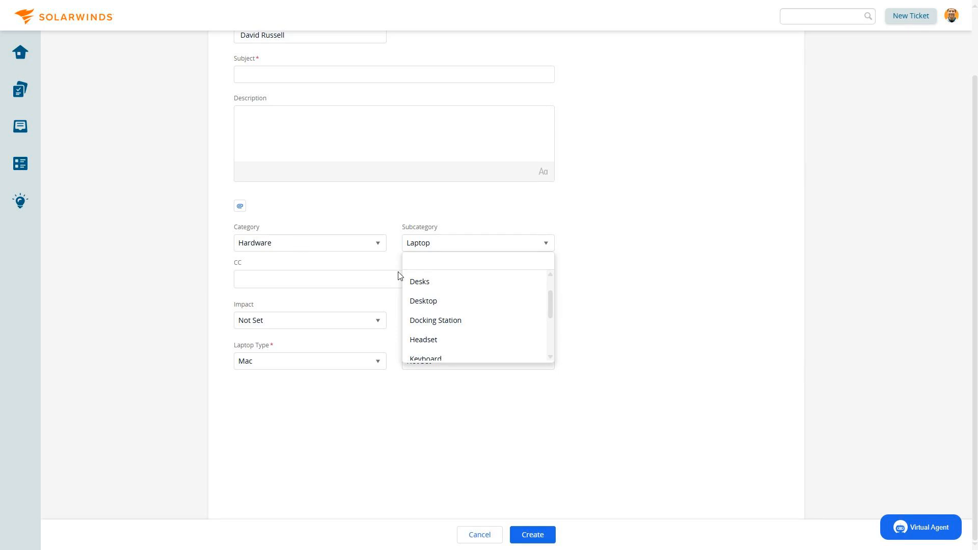
pyautogui.click(451, 306)
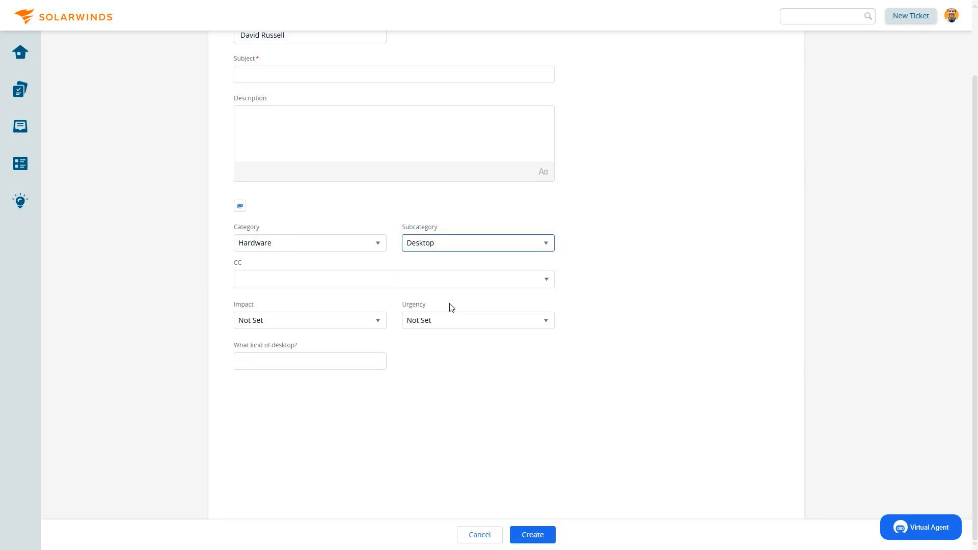
pyautogui.moveTo(232, 347); pyautogui.dragTo(308, 347)
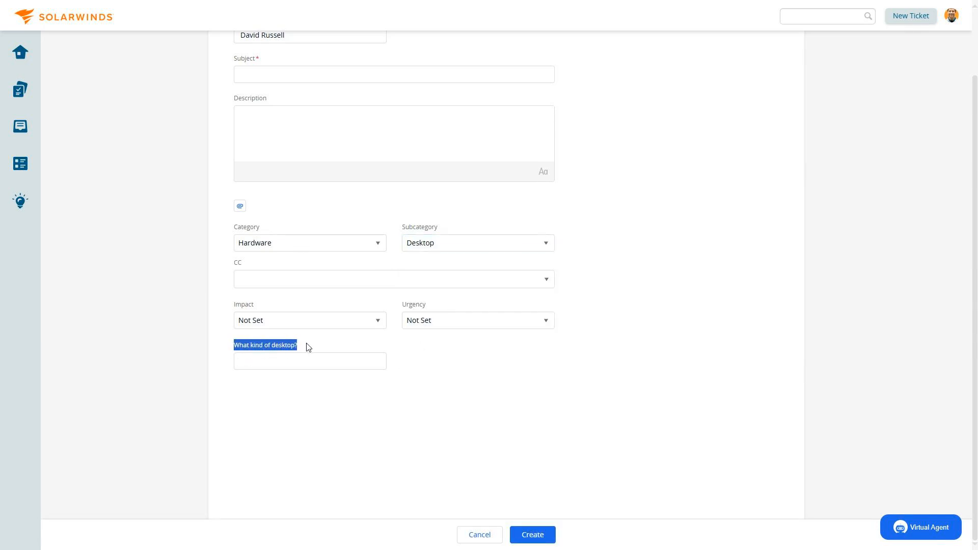
pyautogui.click(300, 364)
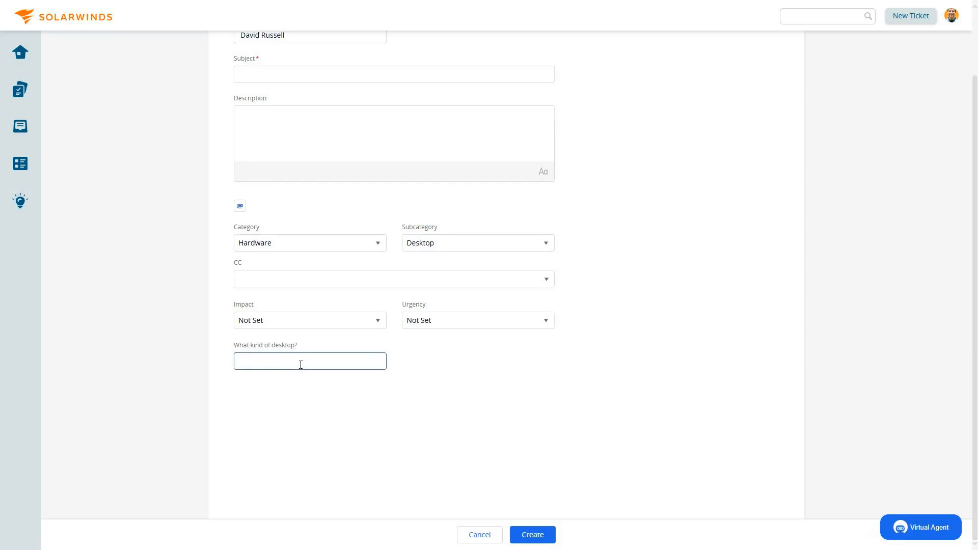